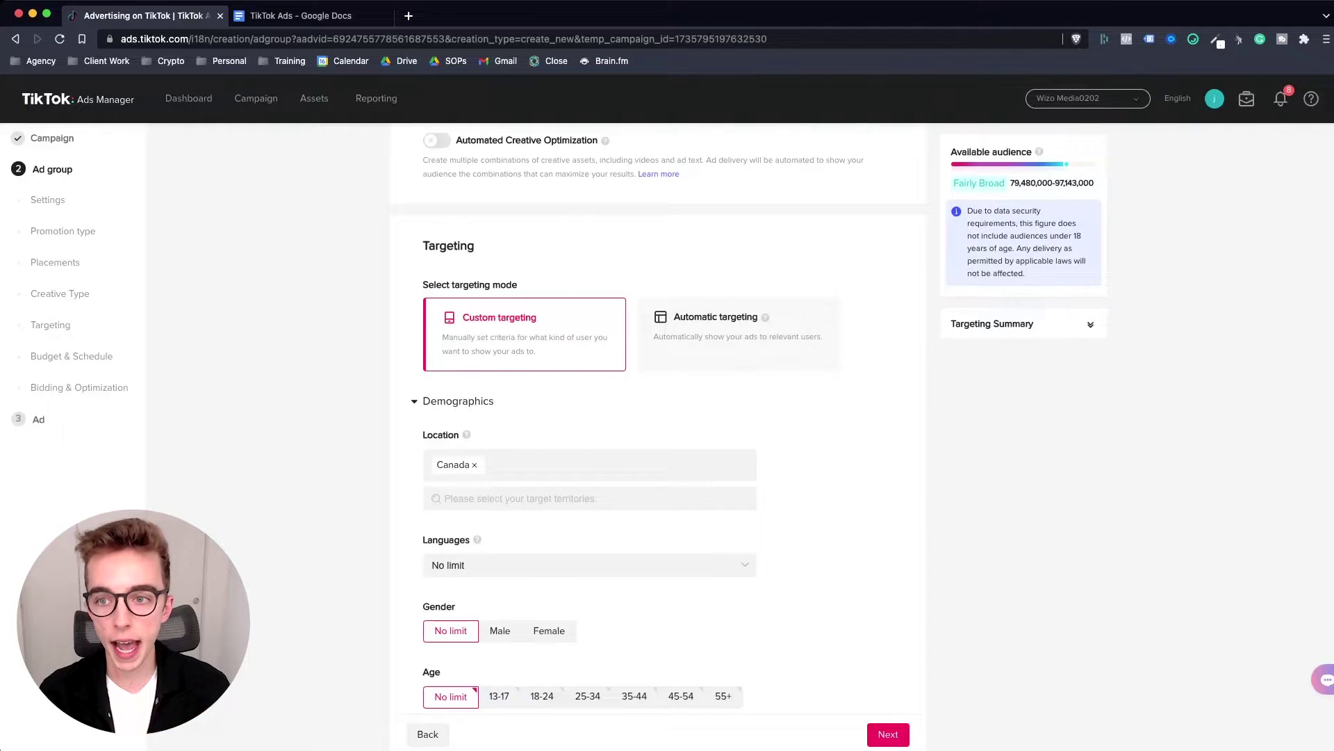
Set the ad group's daily budget to 20.00 CAD and continue to the ad setup
scroll(659, 419, "down", 12)
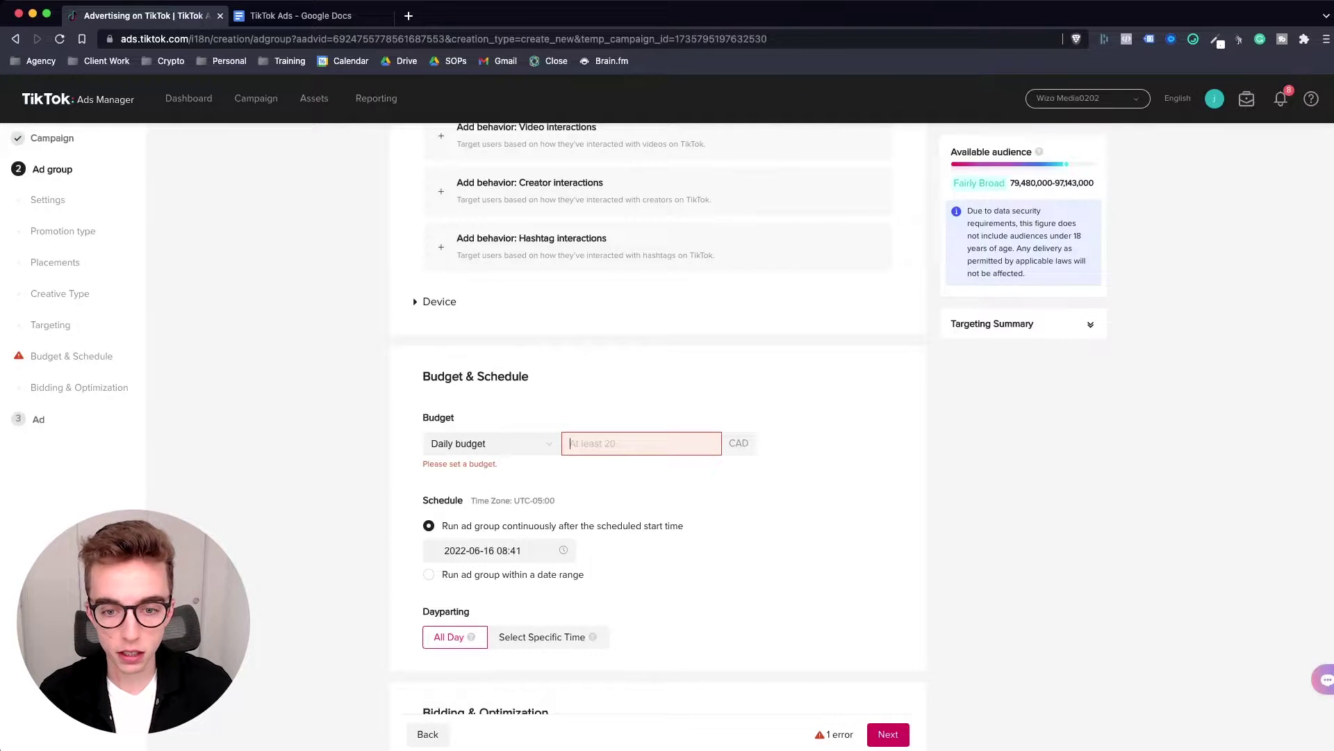
type("20.00")
key("Return")
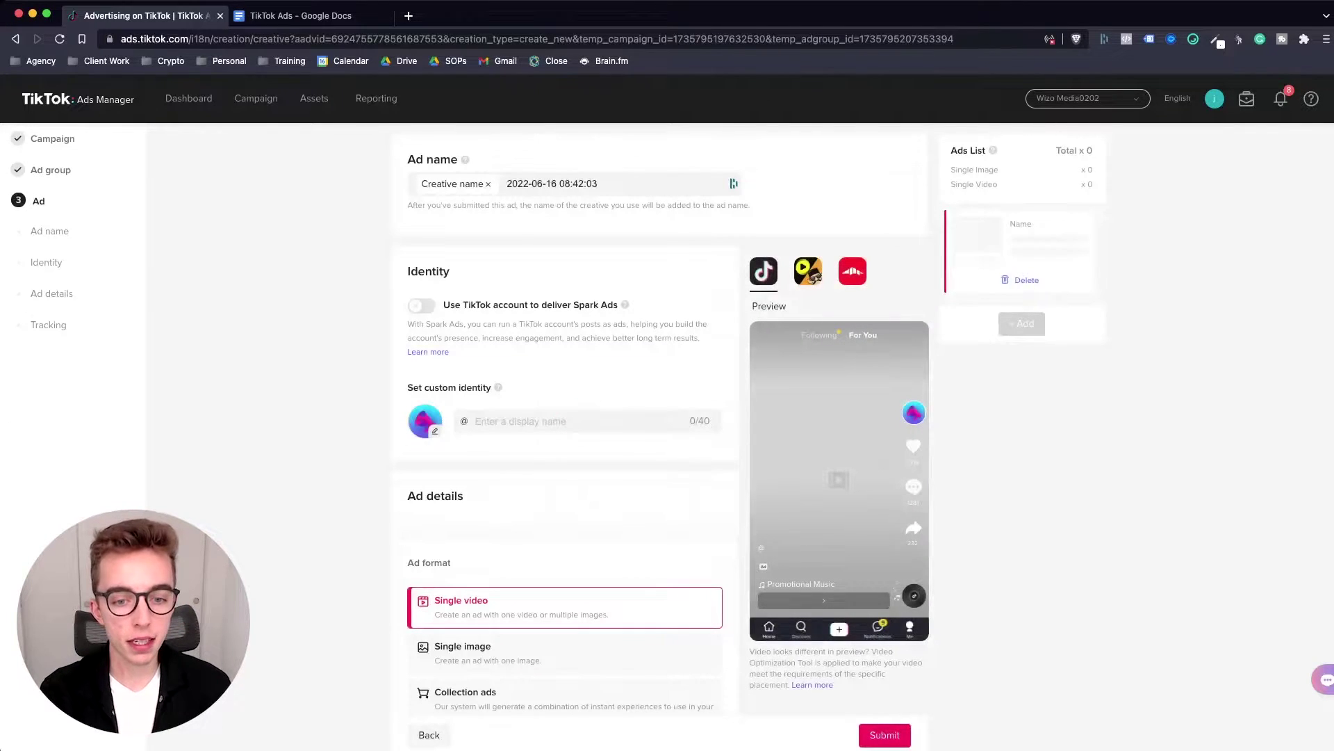
Examine the ad's optional third-party tracking settings and the destination website URL field
scroll(564, 417, "down", 7)
scroll(565, 417, "down", 5)
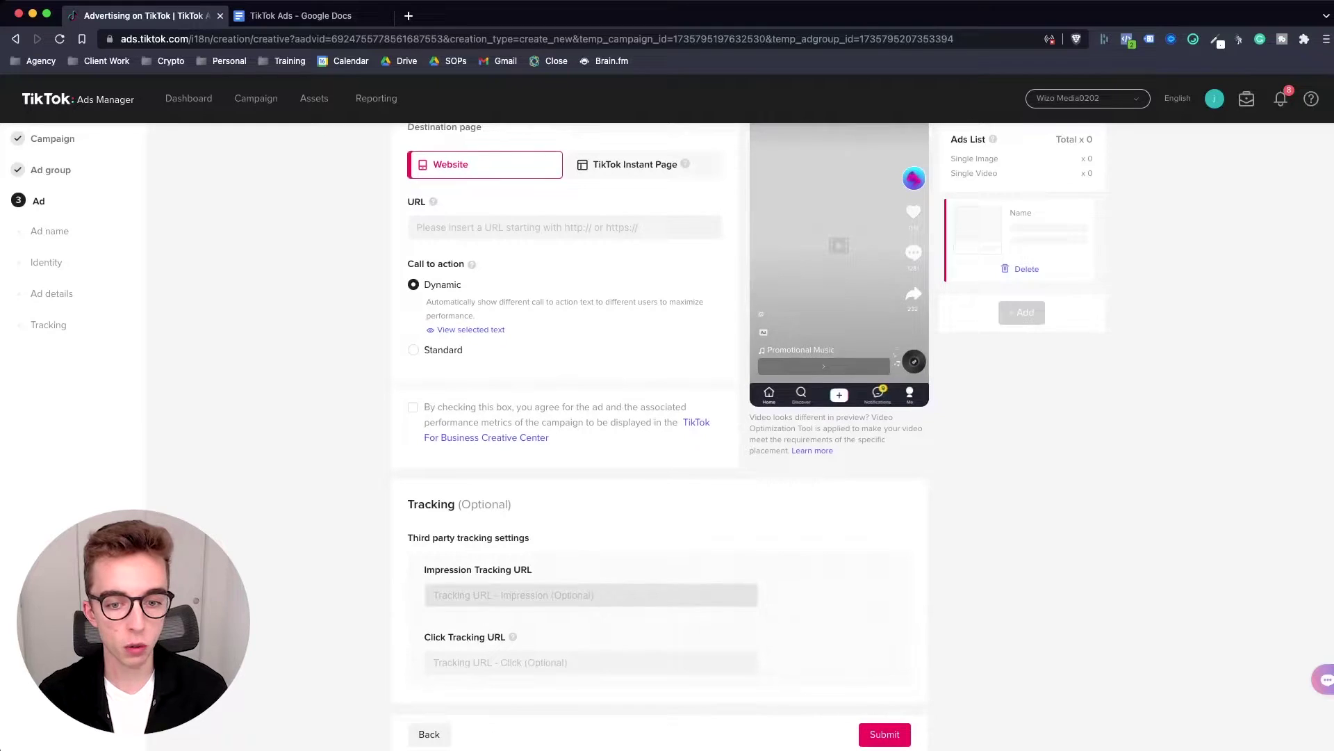
left_click_drag(408, 504, 532, 570)
left_click(533, 569)
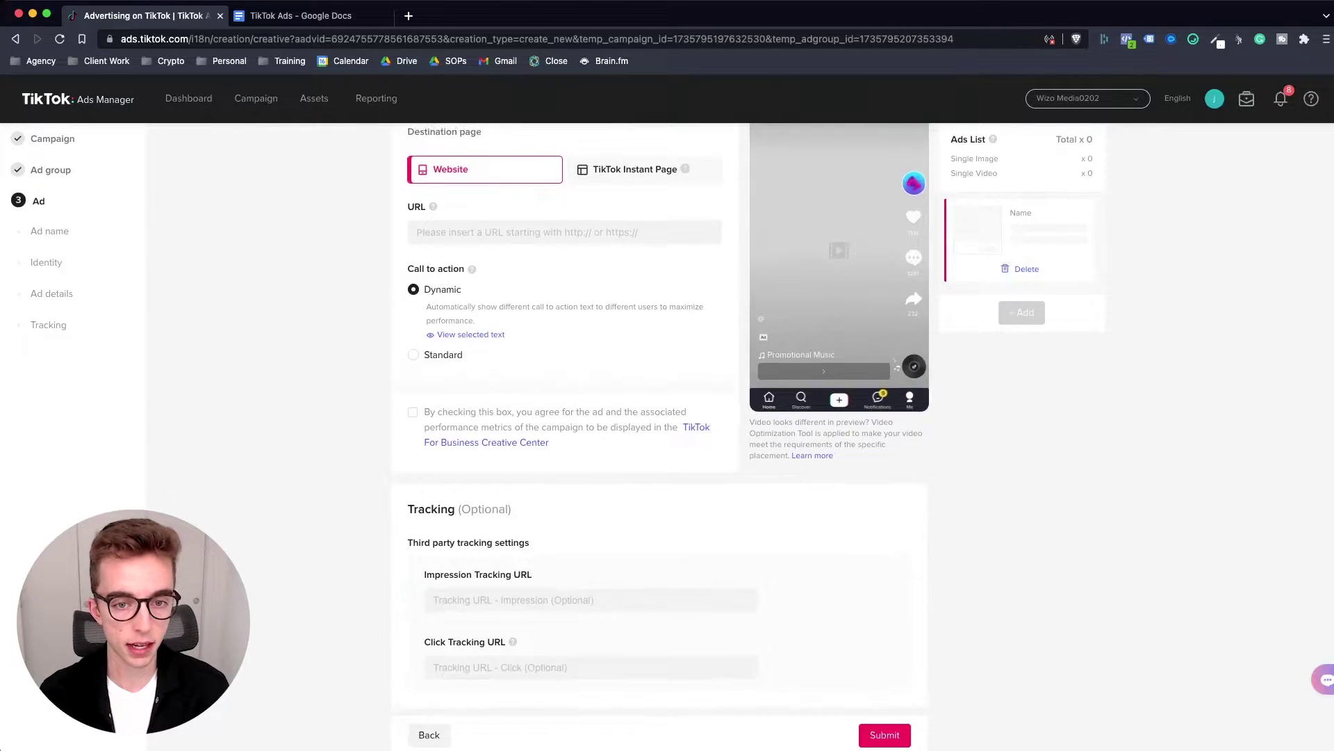
scroll(660, 417, "up", 2)
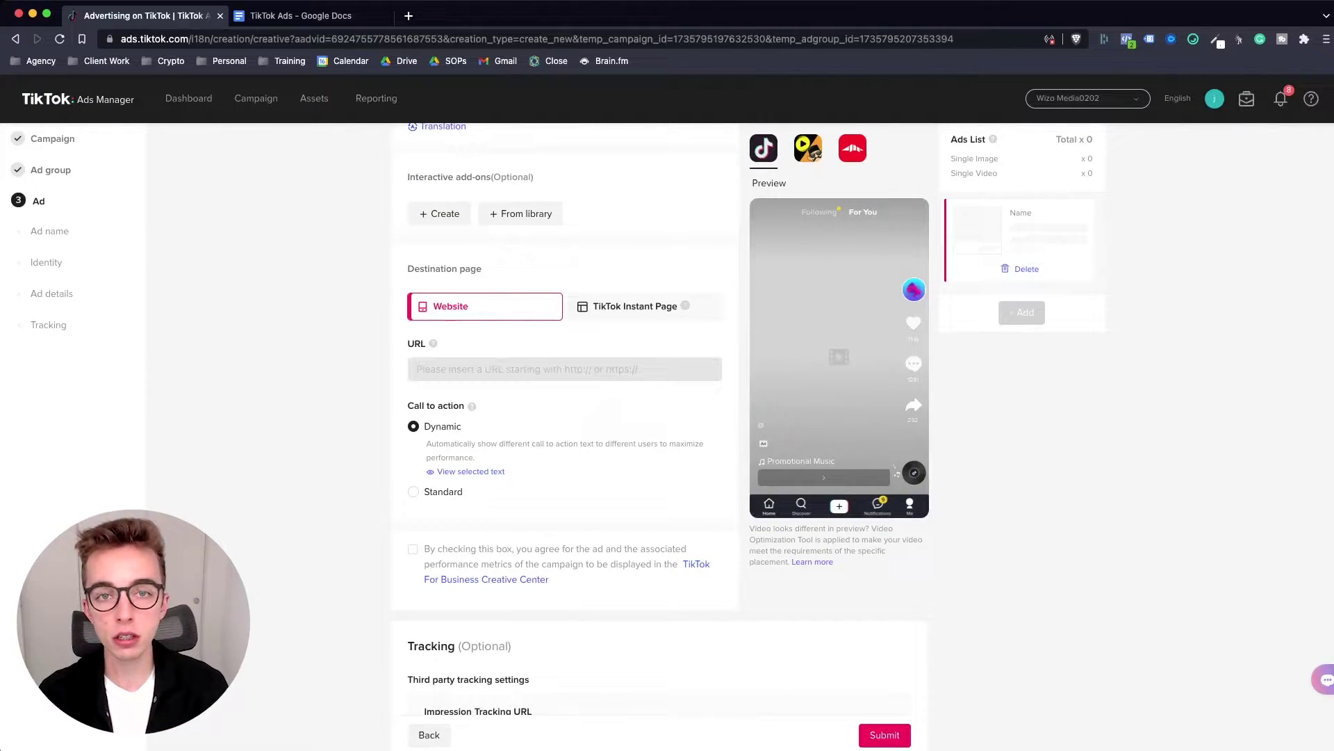
left_click(565, 369)
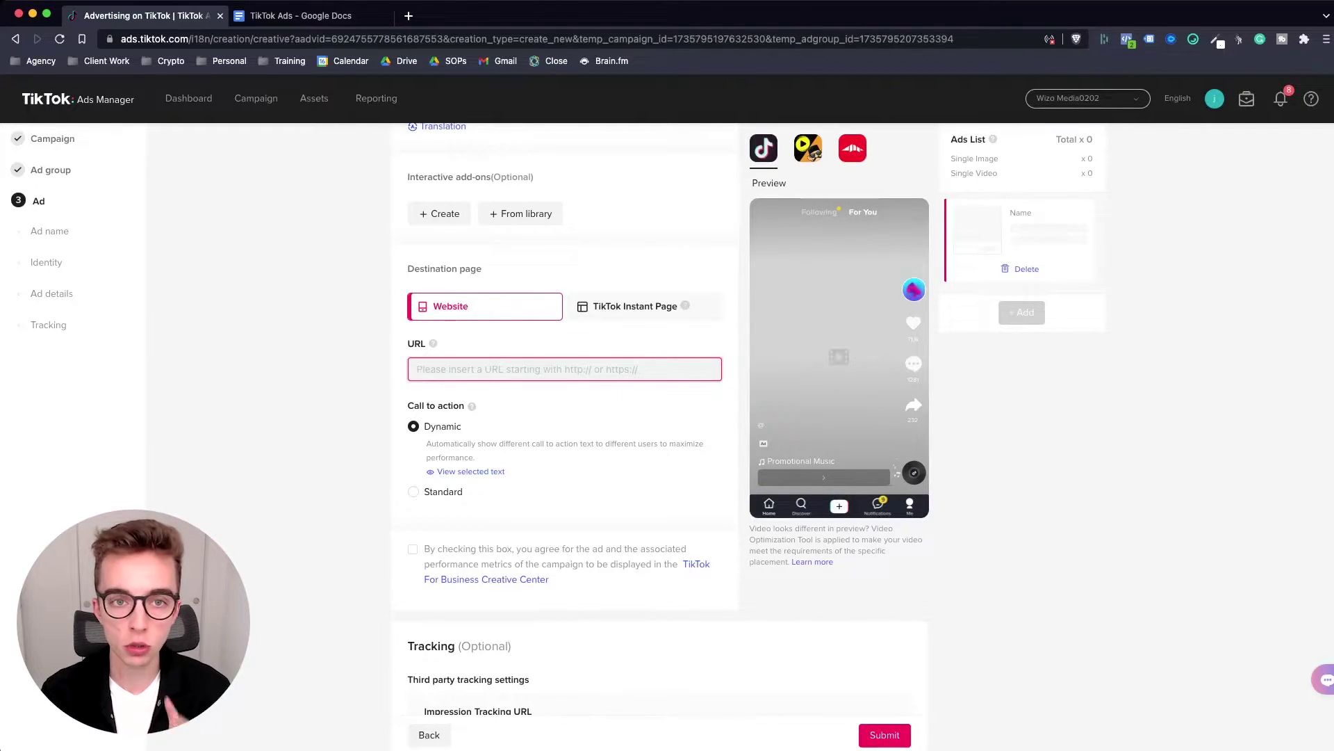
Switch to the TikTok Ads document in Google Docs and review the list of campaign, ad group, creative and placement UTM macros
left_click(301, 15)
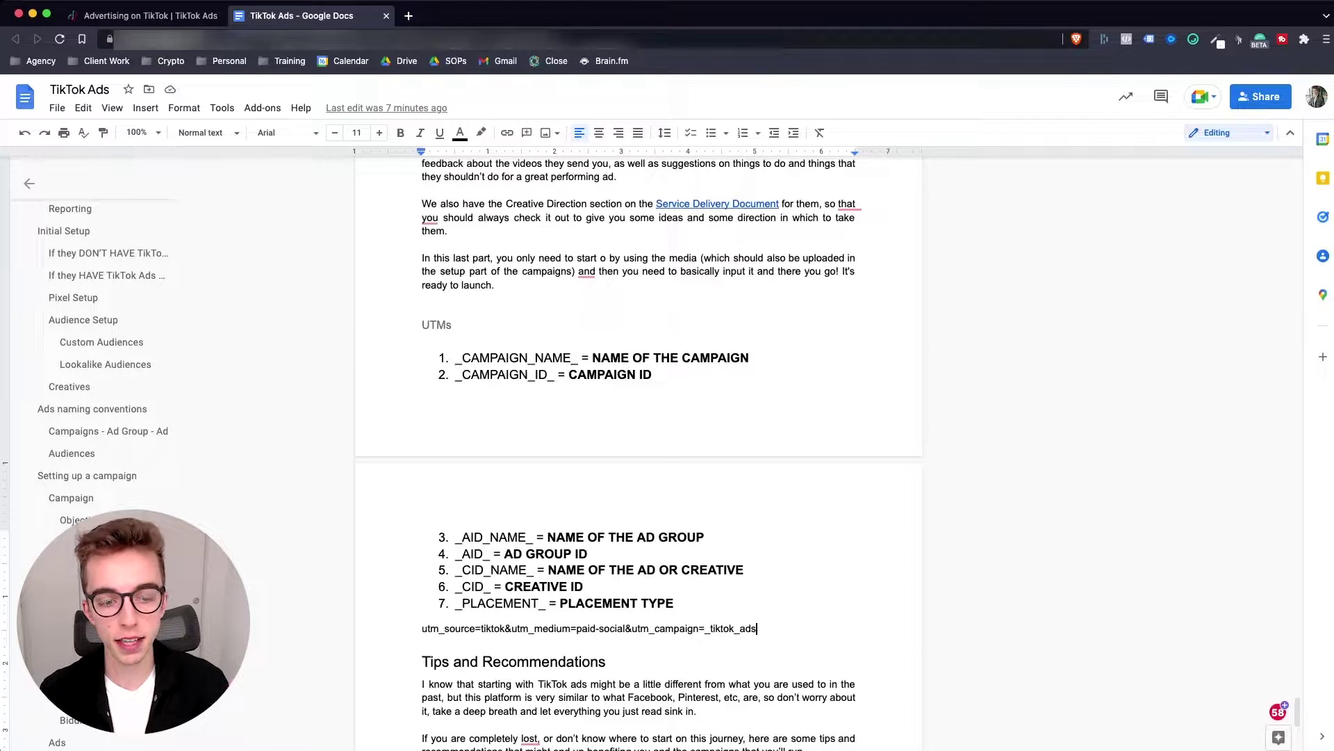
scroll(638, 445, "down", 1)
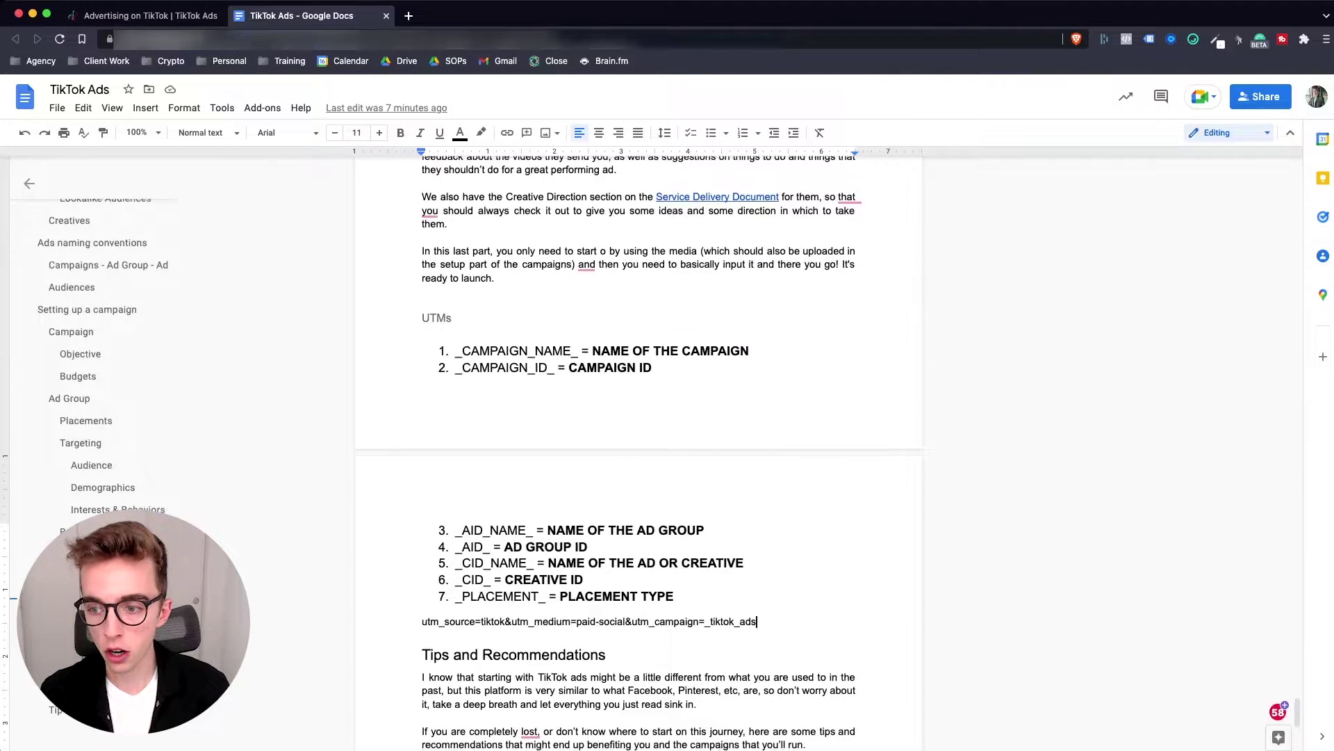
scroll(638, 445, "up", 1)
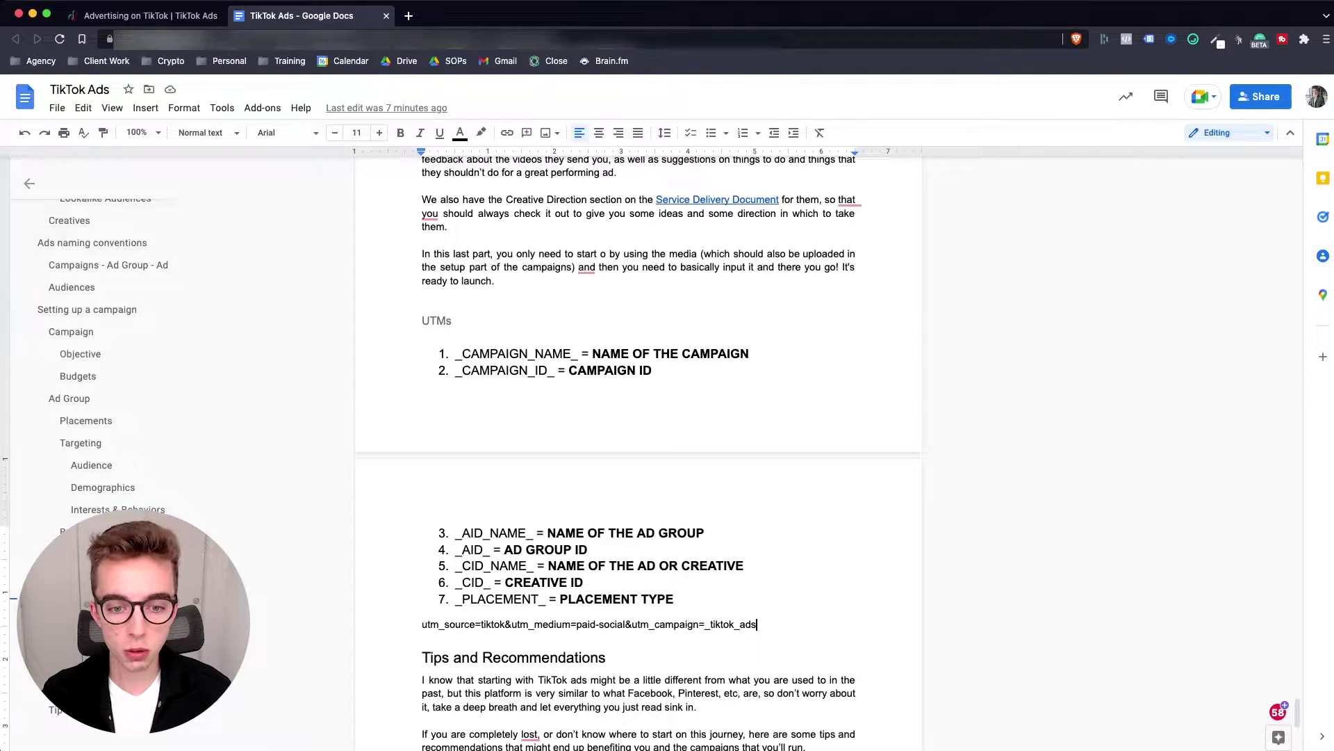
scroll(638, 452, "down", 1)
left_click_drag(455, 338, 674, 583)
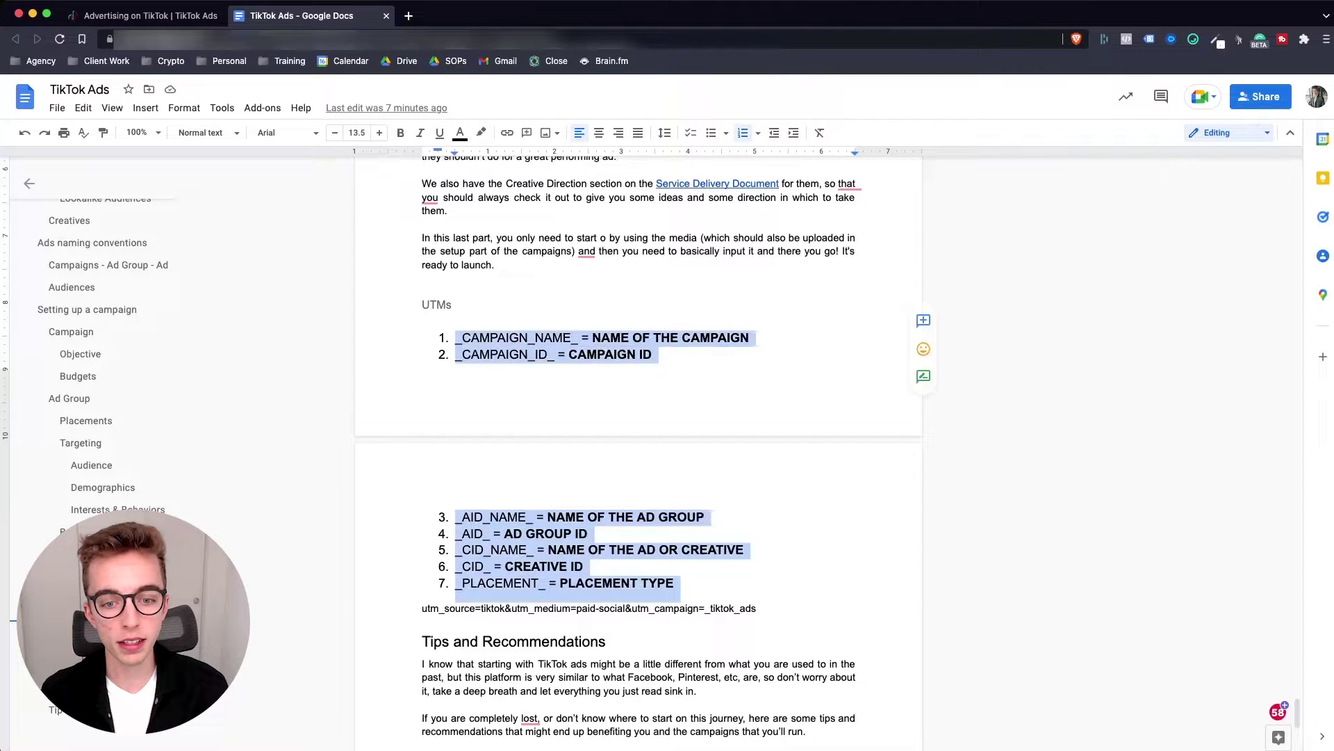
left_click(583, 566)
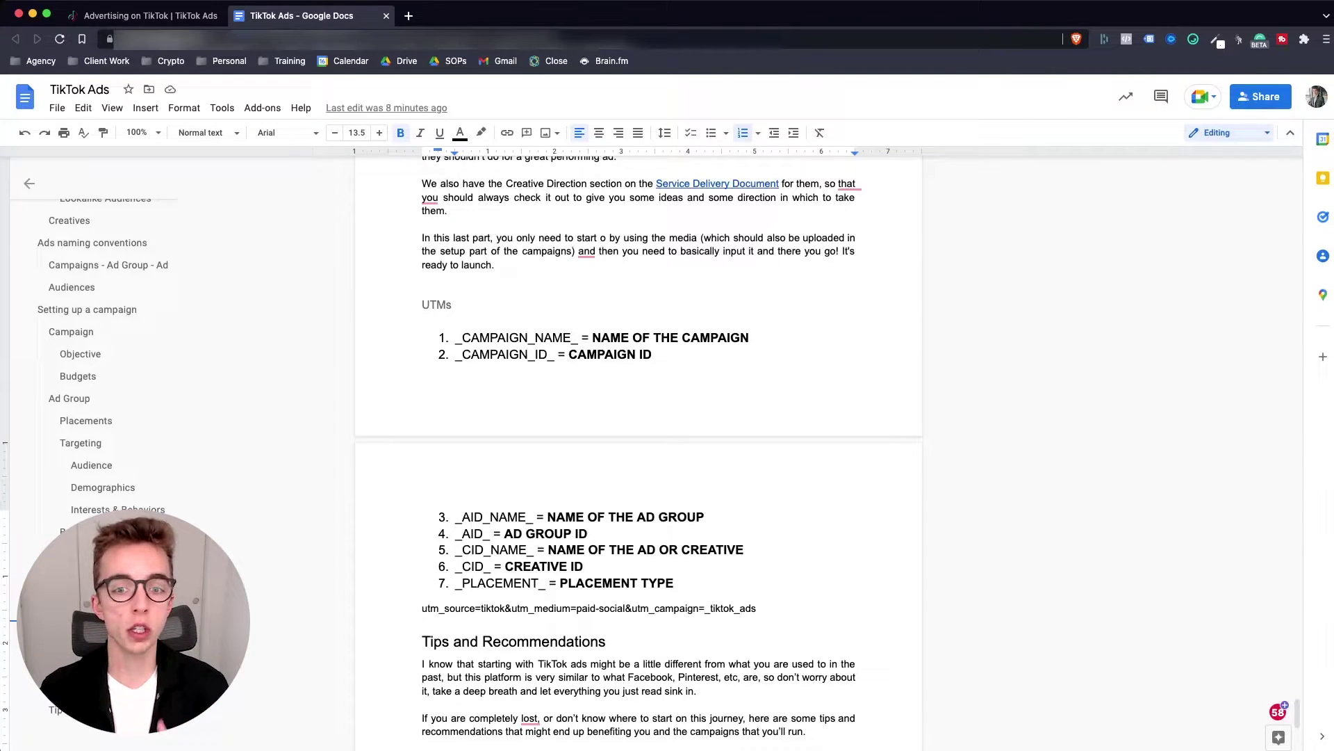
left_click_drag(592, 338, 750, 338)
left_click(749, 337)
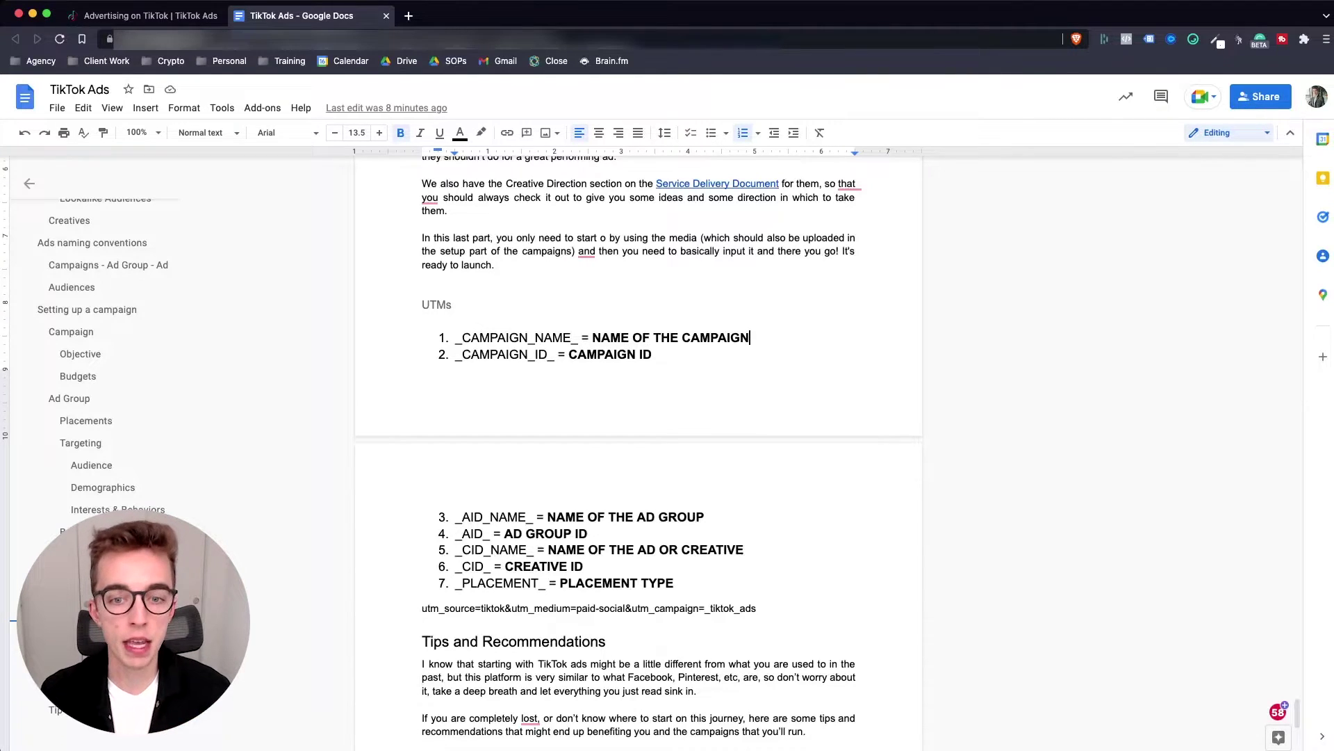
left_click_drag(548, 518, 711, 518)
left_click(523, 534)
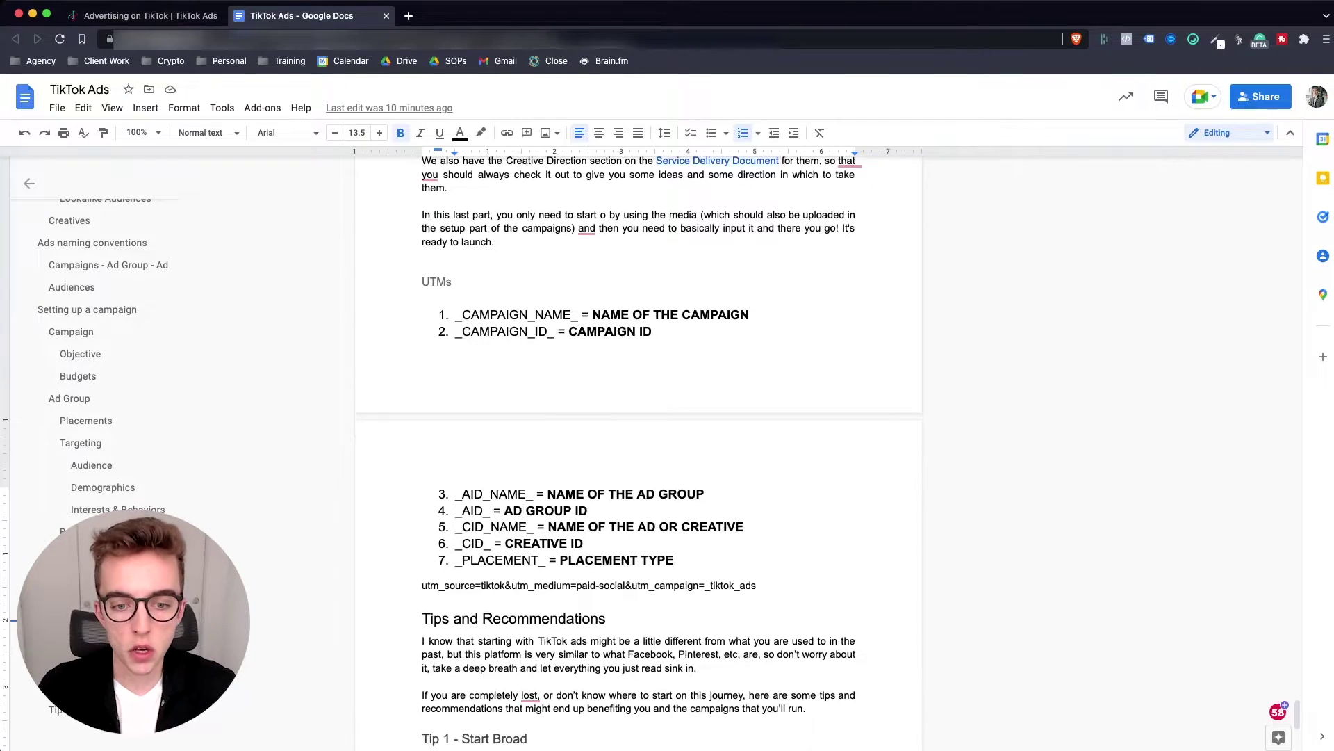
Examine the parts of the sample UTM string below the macro list and the _CAMPAIGN_NAME_ macro
triple_click(588, 585)
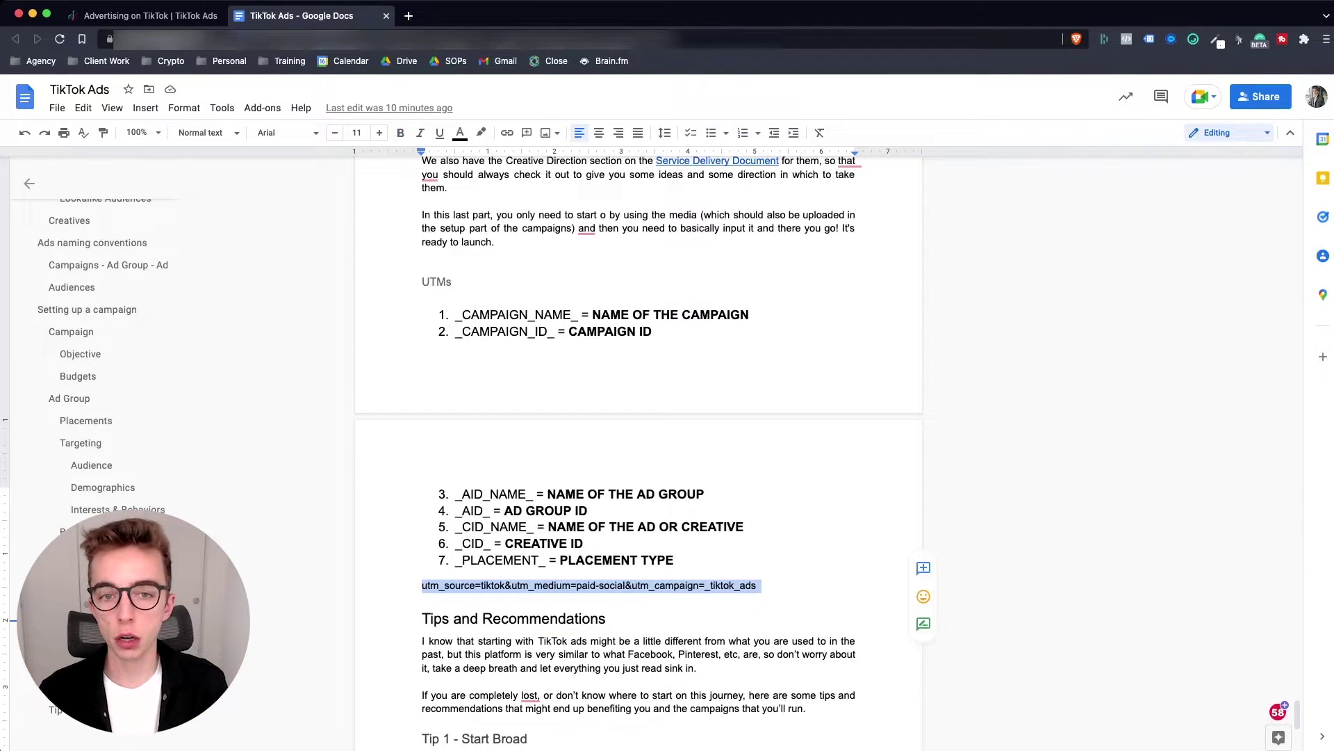
left_click(431, 585)
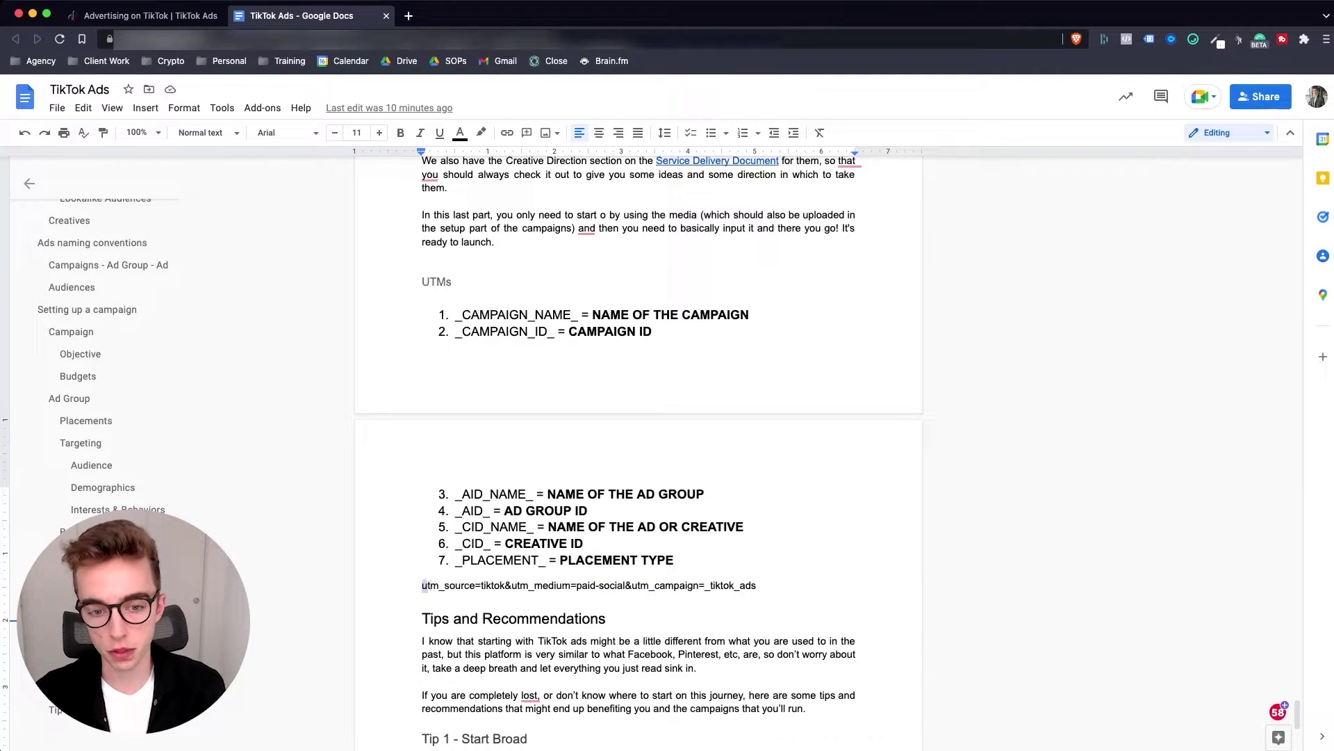
double_click(430, 585)
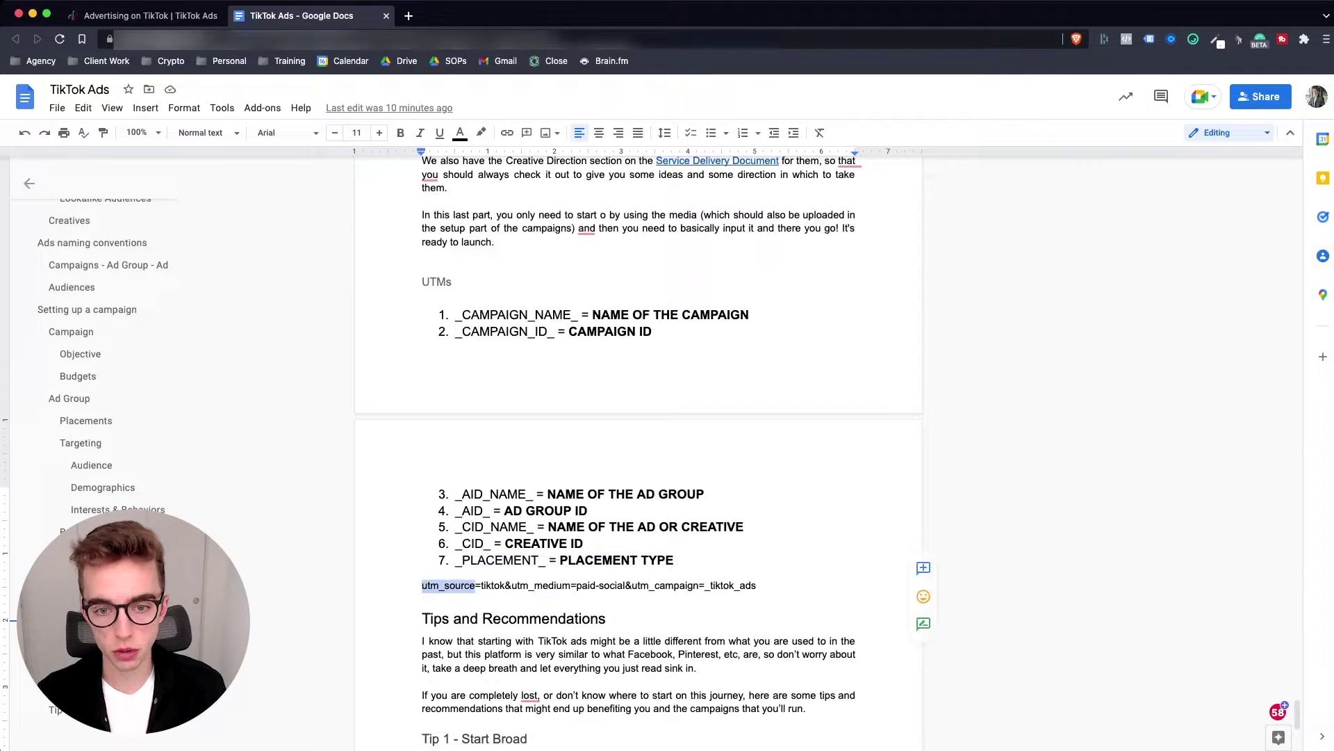
left_click(449, 585)
left_click_drag(422, 585, 762, 585)
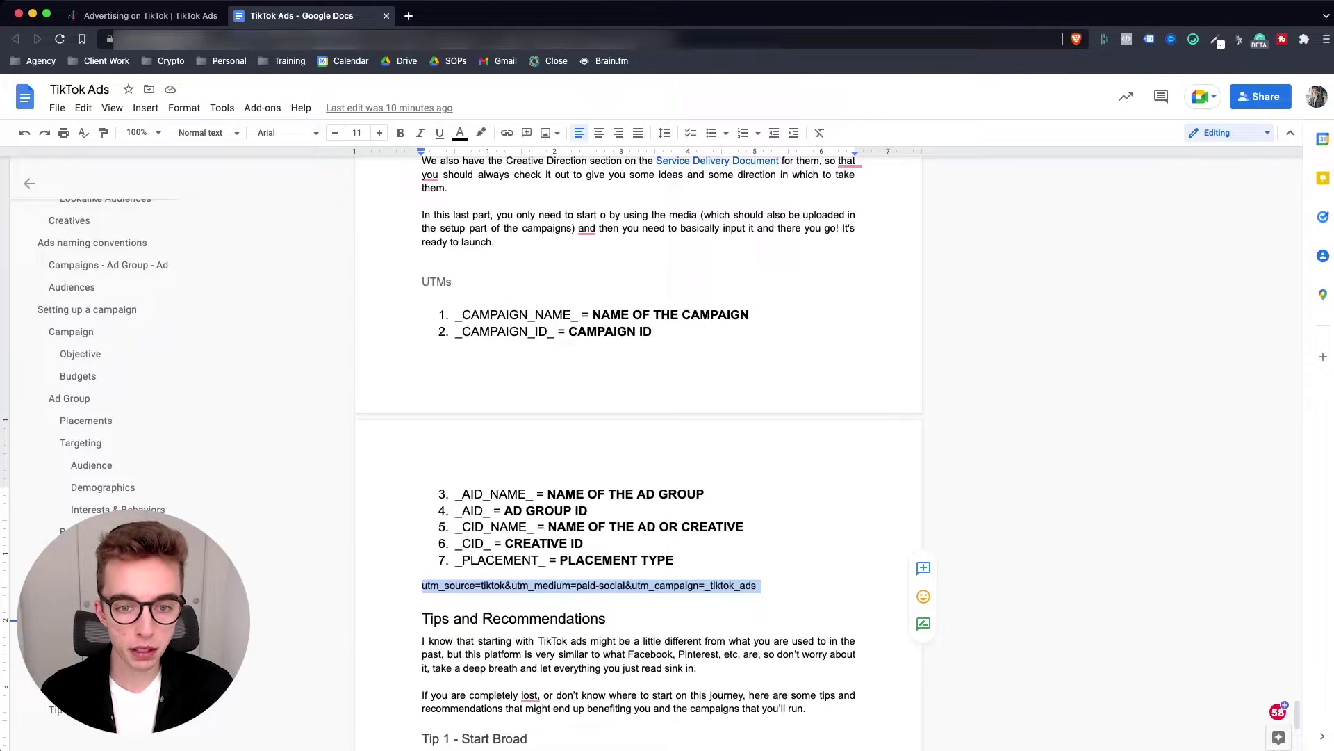
left_click_drag(456, 315, 578, 315)
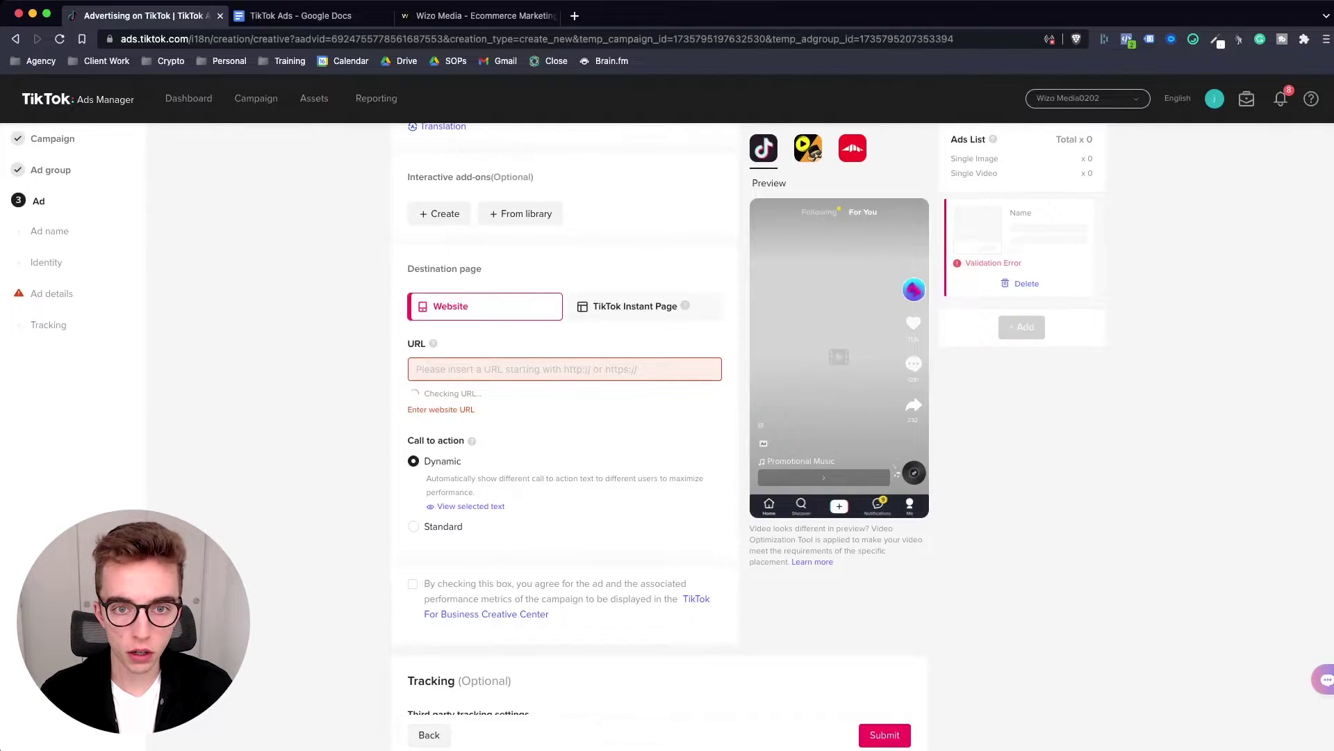
key("super+3")
key("super+c")
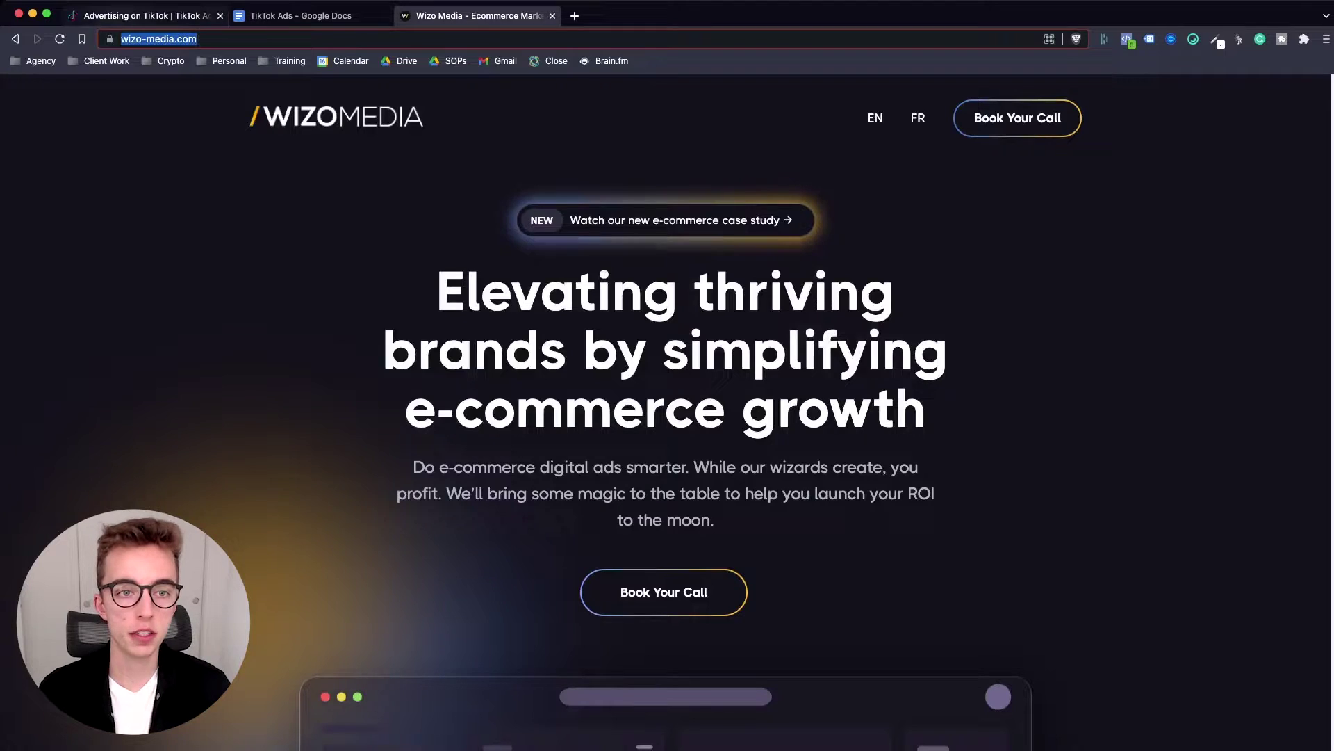
left_click(139, 15)
key("super+v")
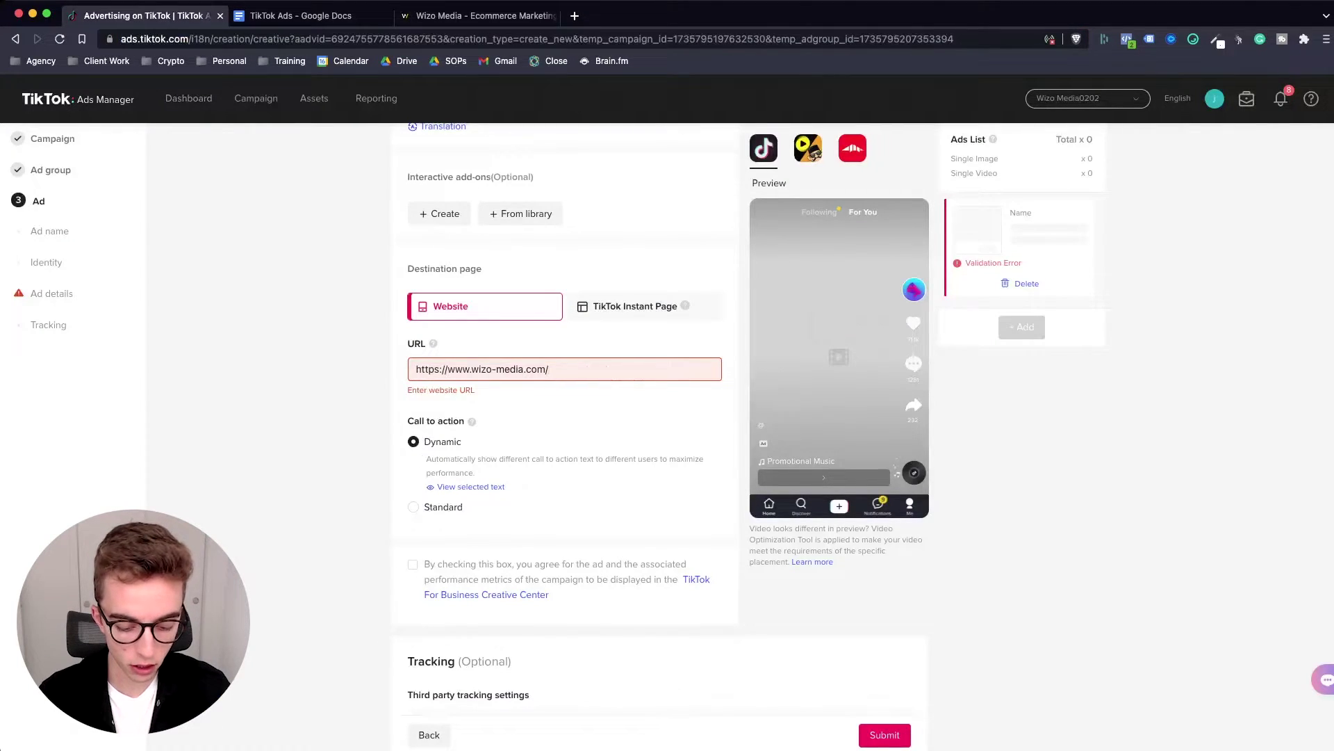
type("?")
Append the document's sample string utm_source=tiktok&utm_medium=paid-social&utm_campaign=_tiktok_ads to the ad's destination URL
key("ctrl+Tab")
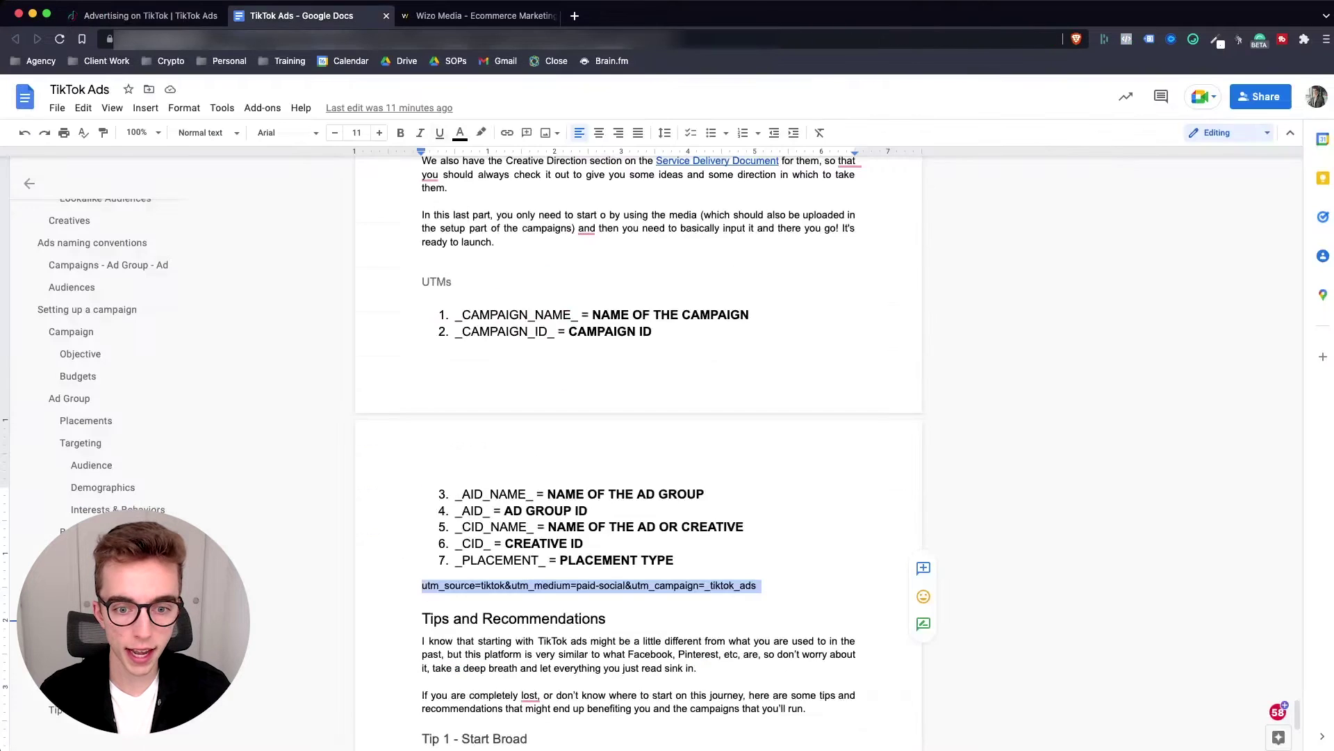
double_click(466, 618)
double_click(477, 585)
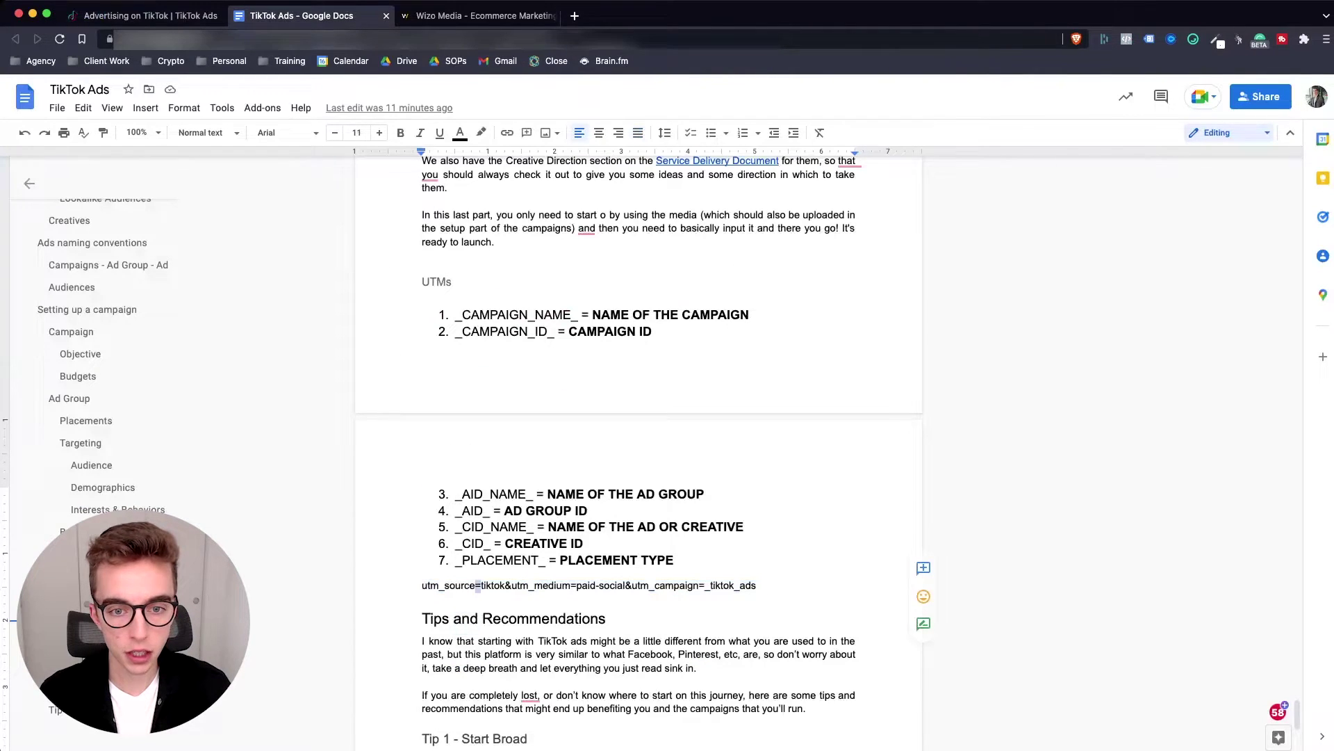
double_click(480, 314)
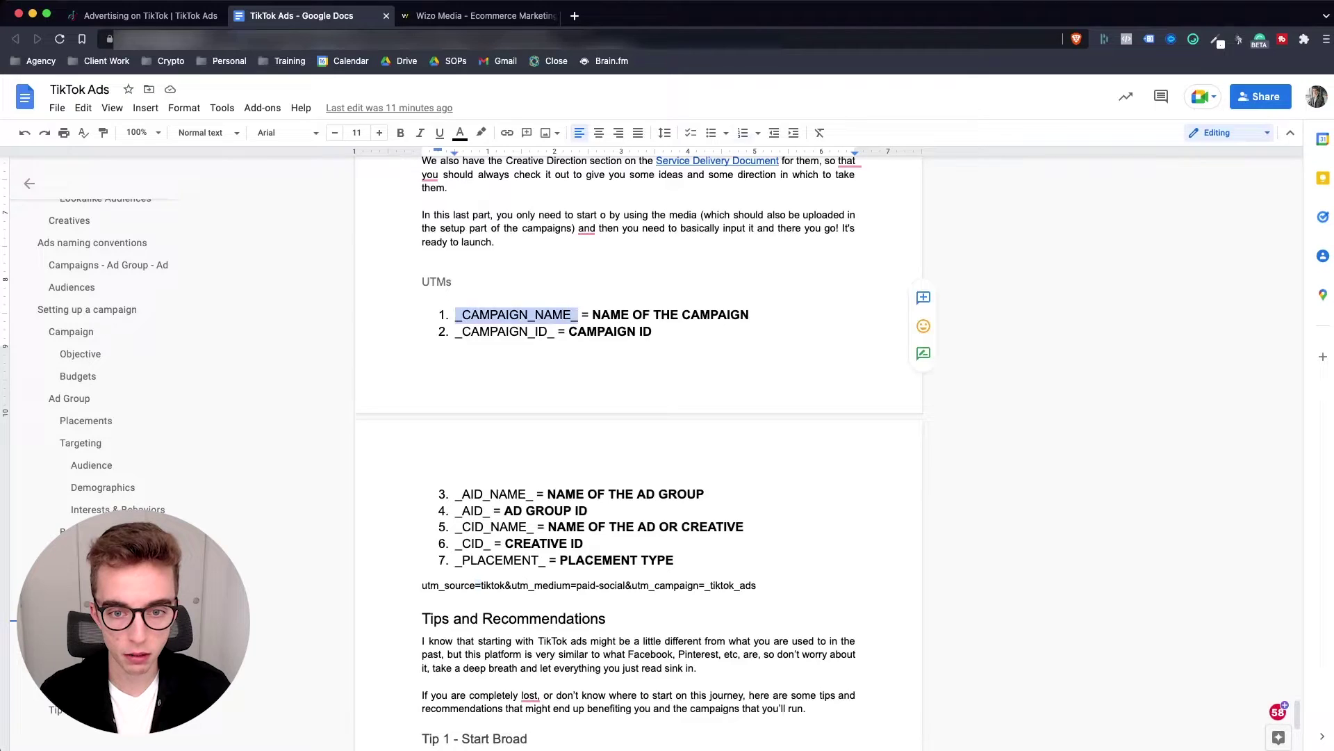
left_click(479, 314)
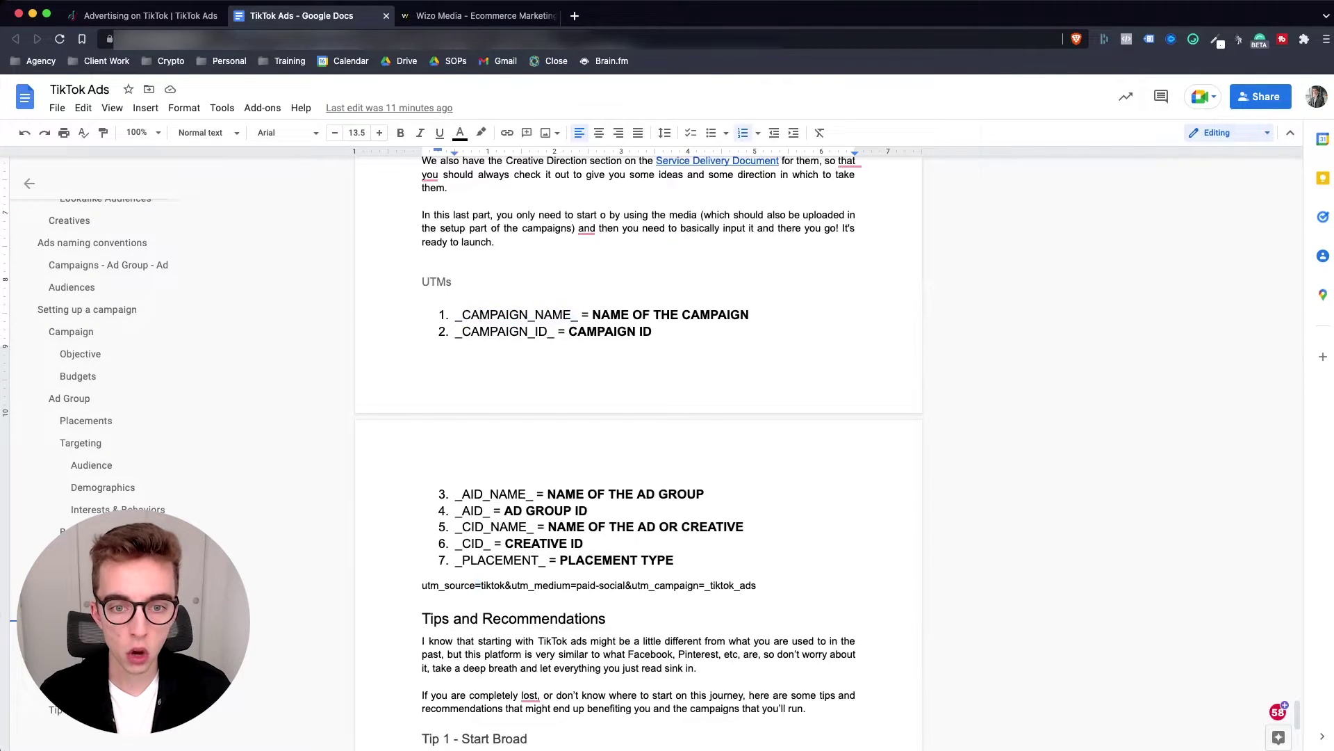
left_click_drag(422, 585, 756, 585)
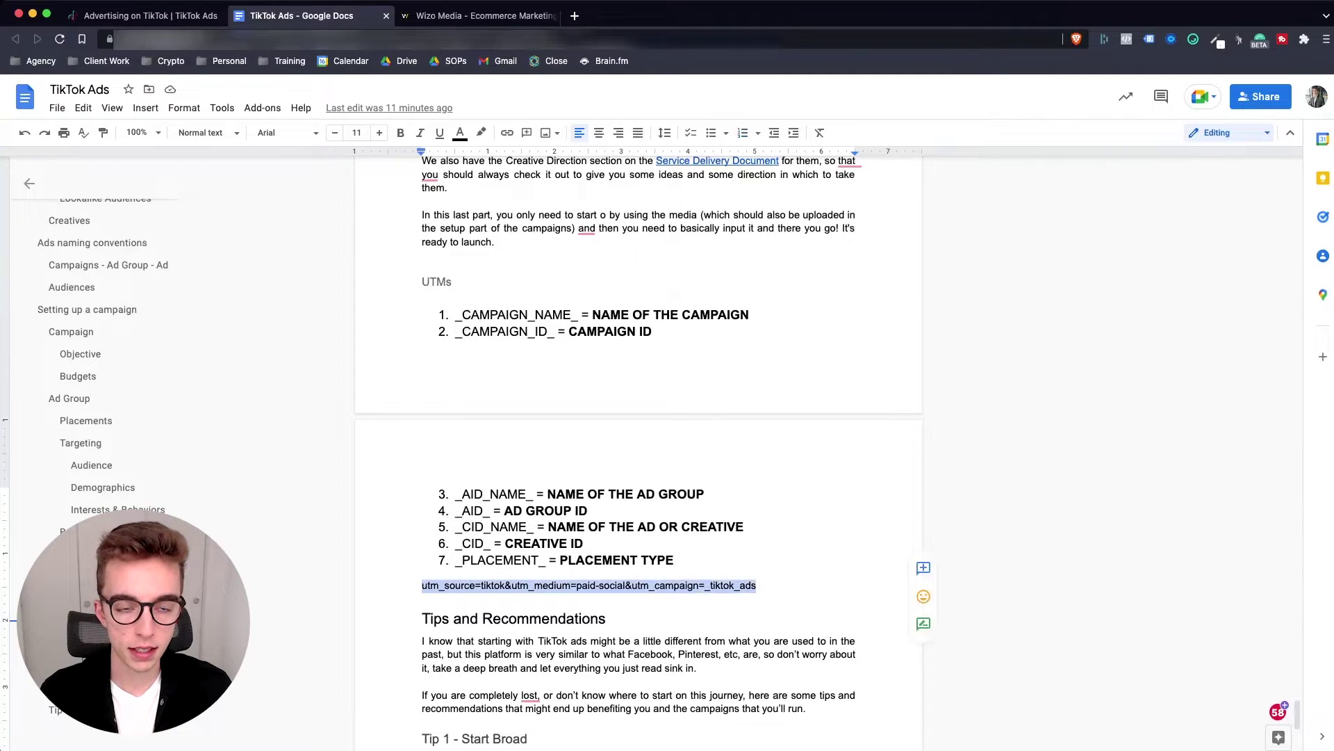
left_click(144, 15)
left_click(555, 369)
type("utm_source=tiktok&utm_medium=paid-social&utm_campaign=_tiktok_ads")
key("Tab")
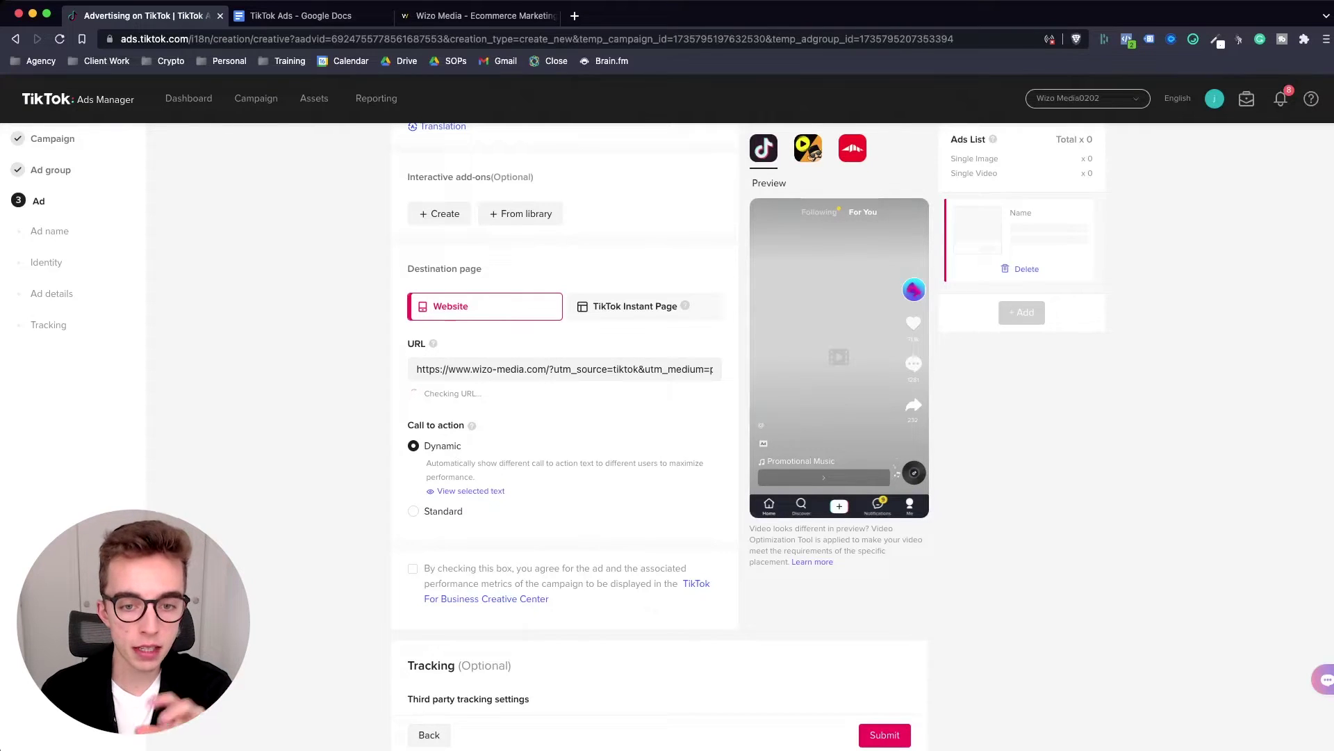
Copy the complete destination URL with its UTM parameters and load it in a new browser tab
left_click(564, 369)
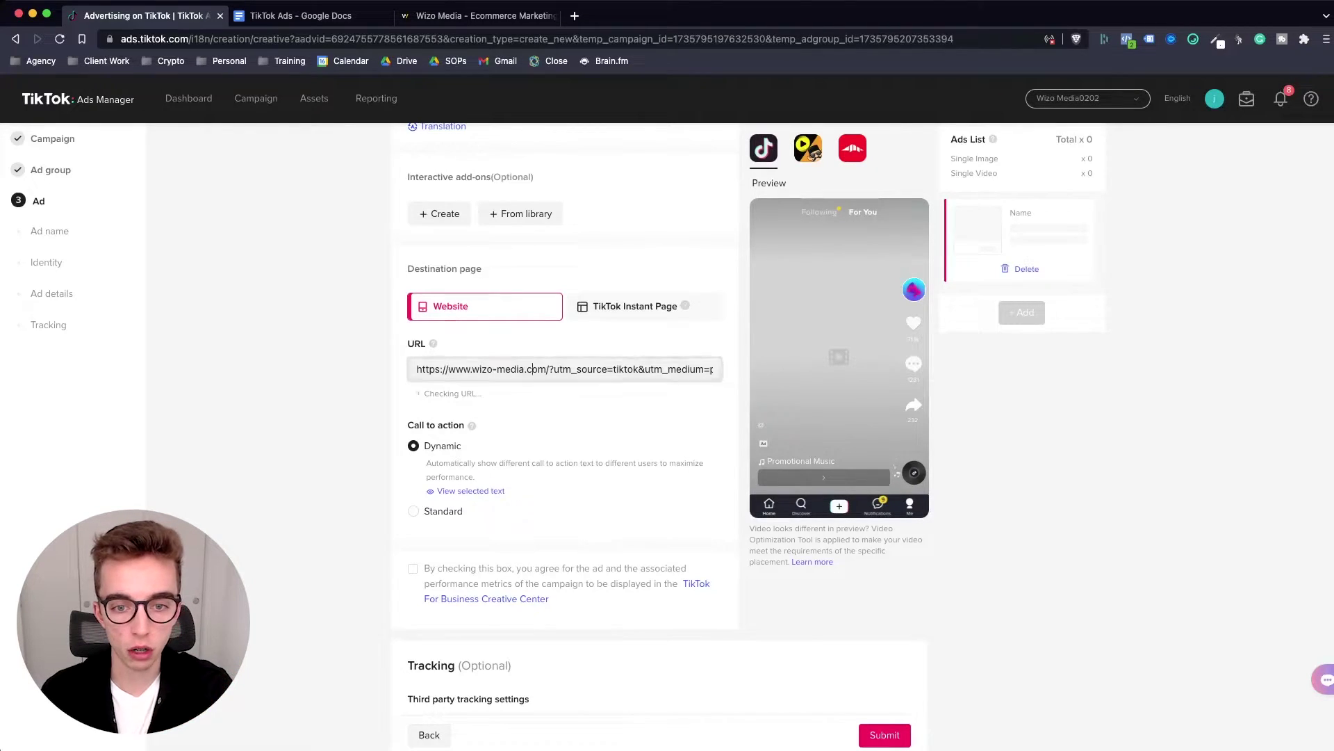
key("super+a")
key("ctrl+c")
key("ctrl+t")
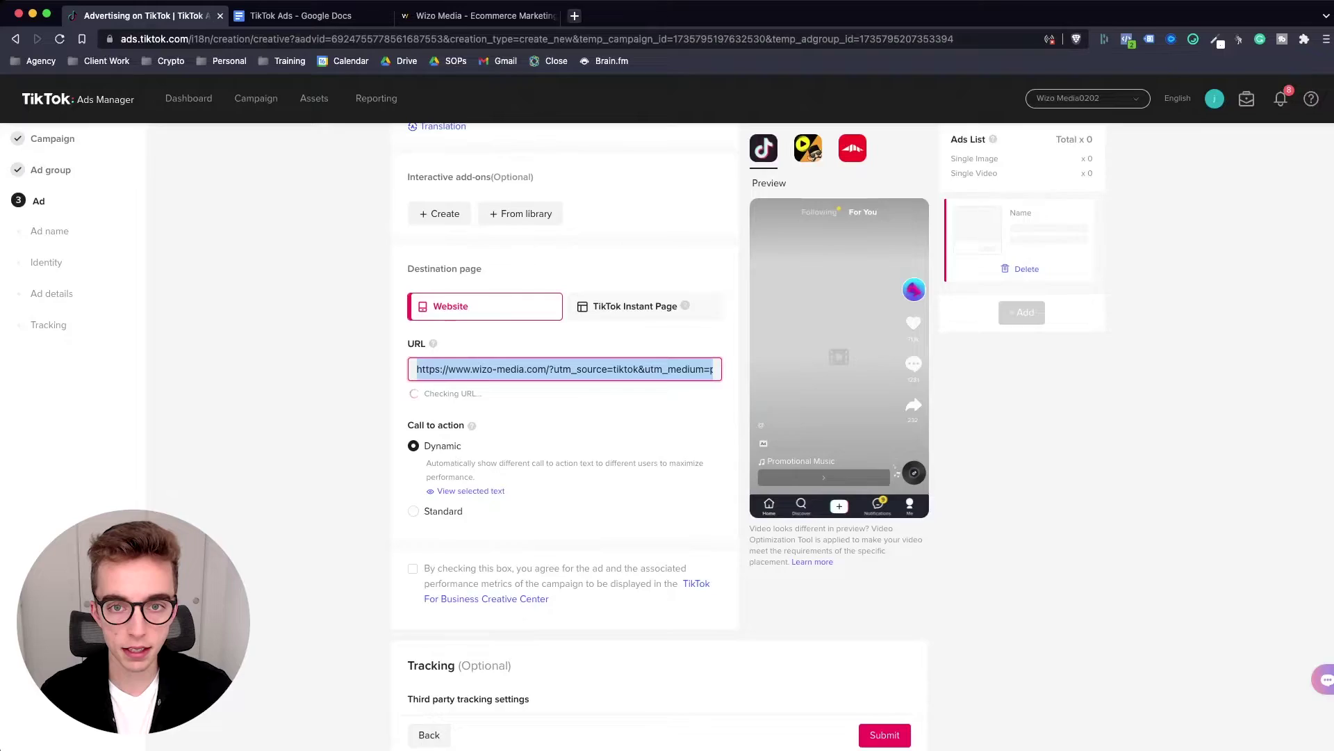
key("ctrl+v")
key("Return")
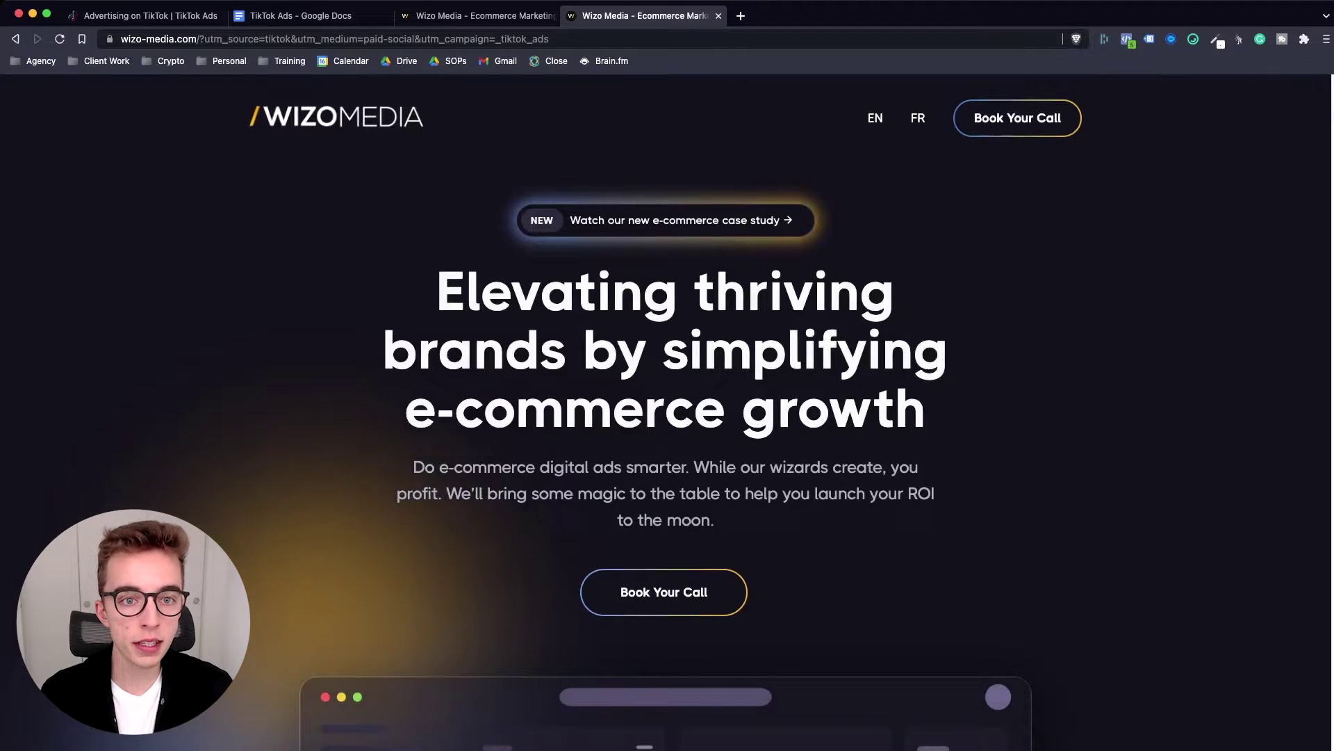
Examine the loaded page's address, comparing the base website URL with the UTM parameters and the utm_source value
left_click_drag(201, 39, 121, 39)
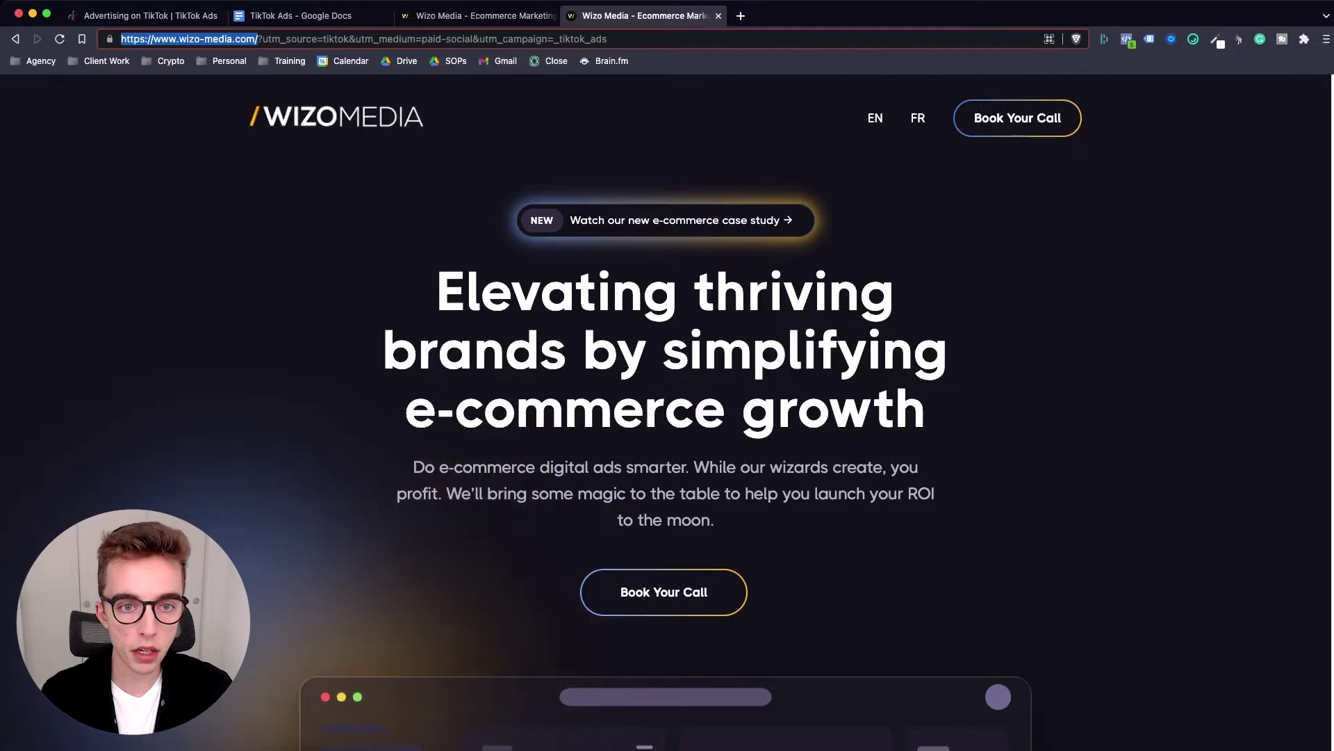
left_click_drag(258, 38, 607, 39)
left_click(695, 159)
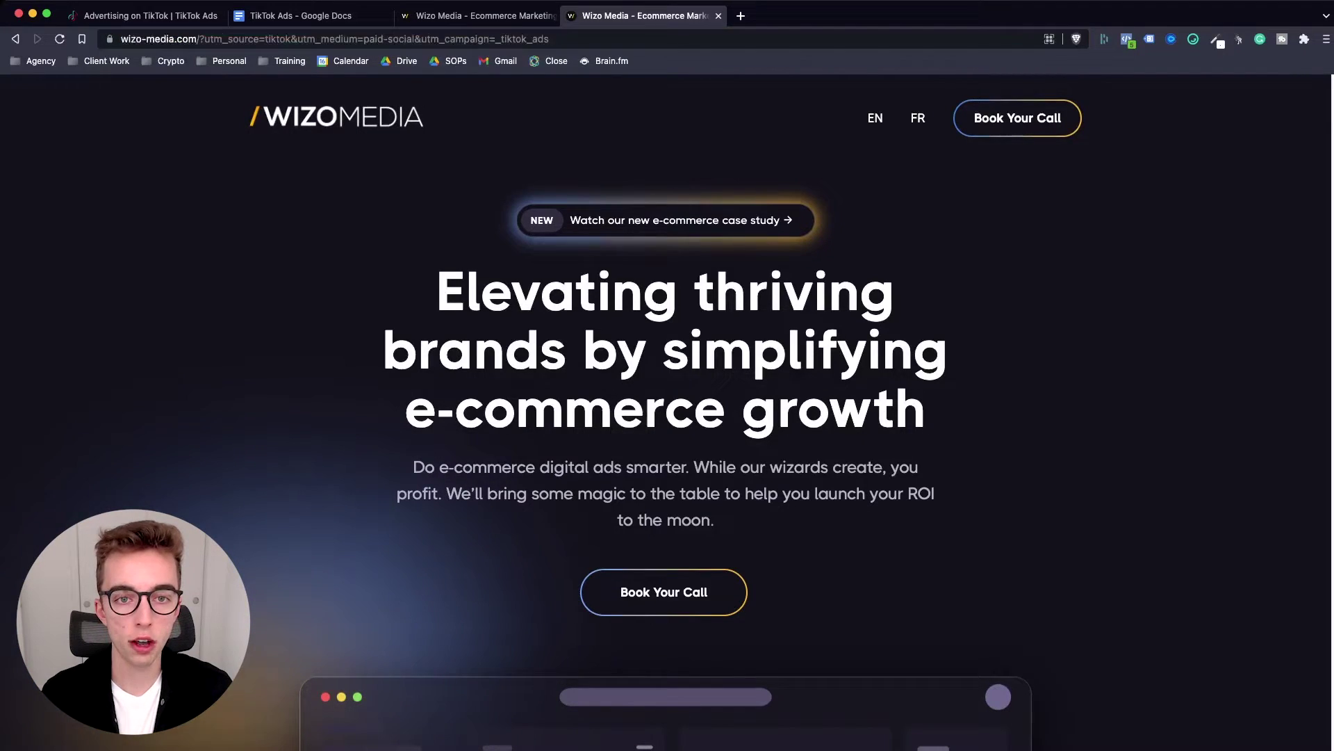
left_click(626, 38)
left_click(695, 160)
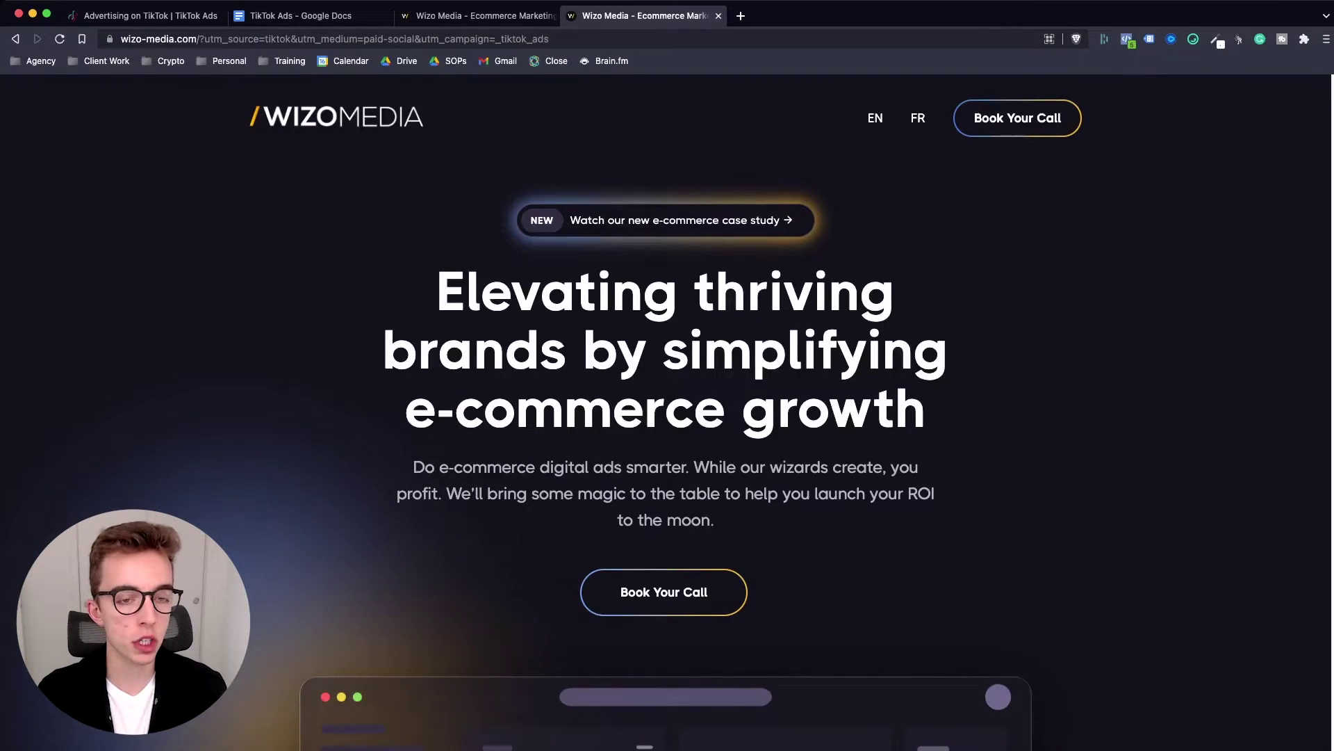
left_click_drag(317, 38, 338, 39)
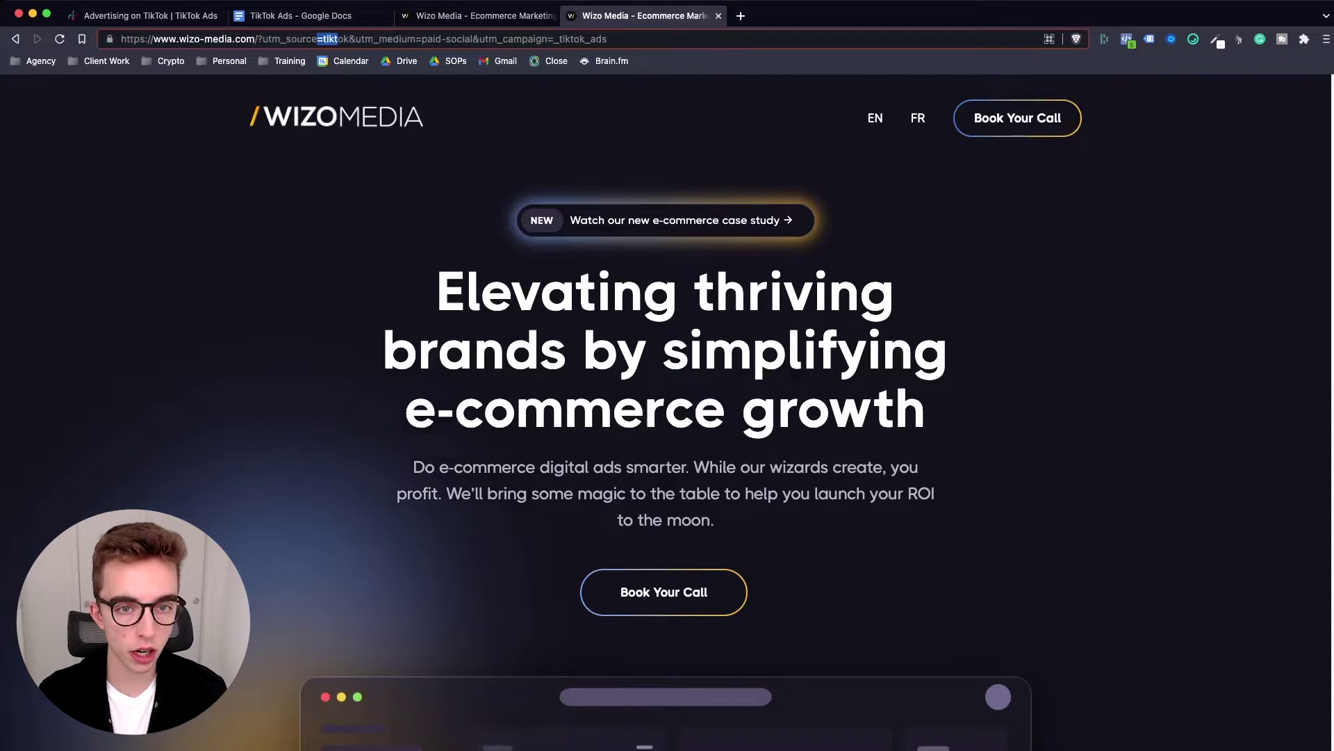
key("Escape")
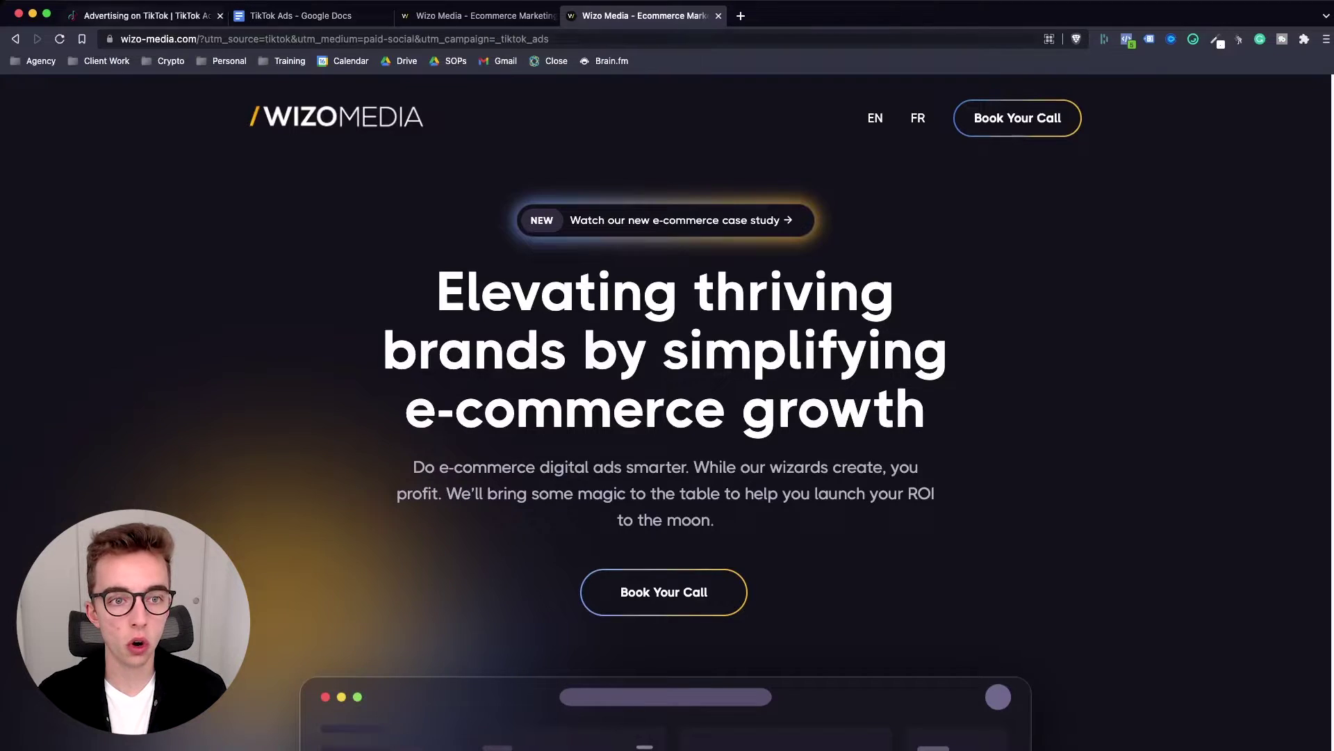
Review the TikTok Ads document's UTM macros for campaign name, ad group name, ad or creative name, and placement
left_click(299, 15)
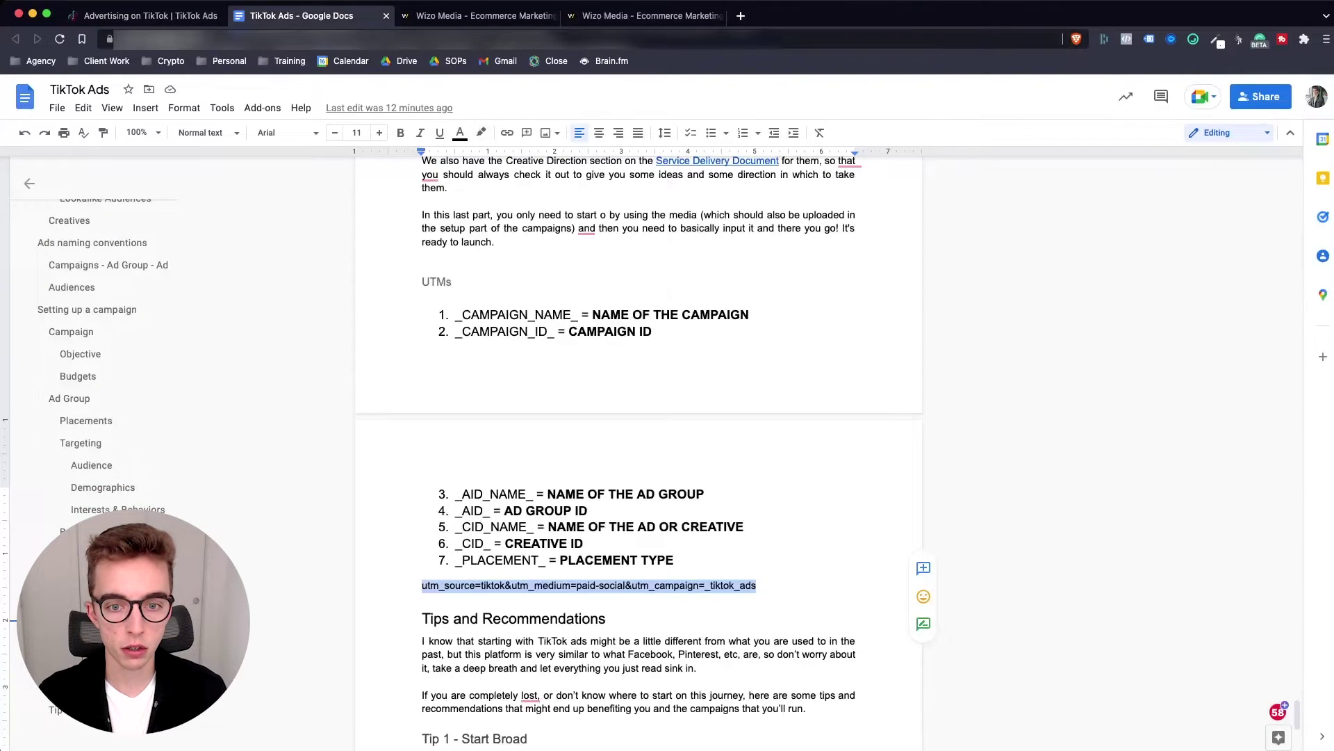
left_click_drag(455, 314, 577, 314)
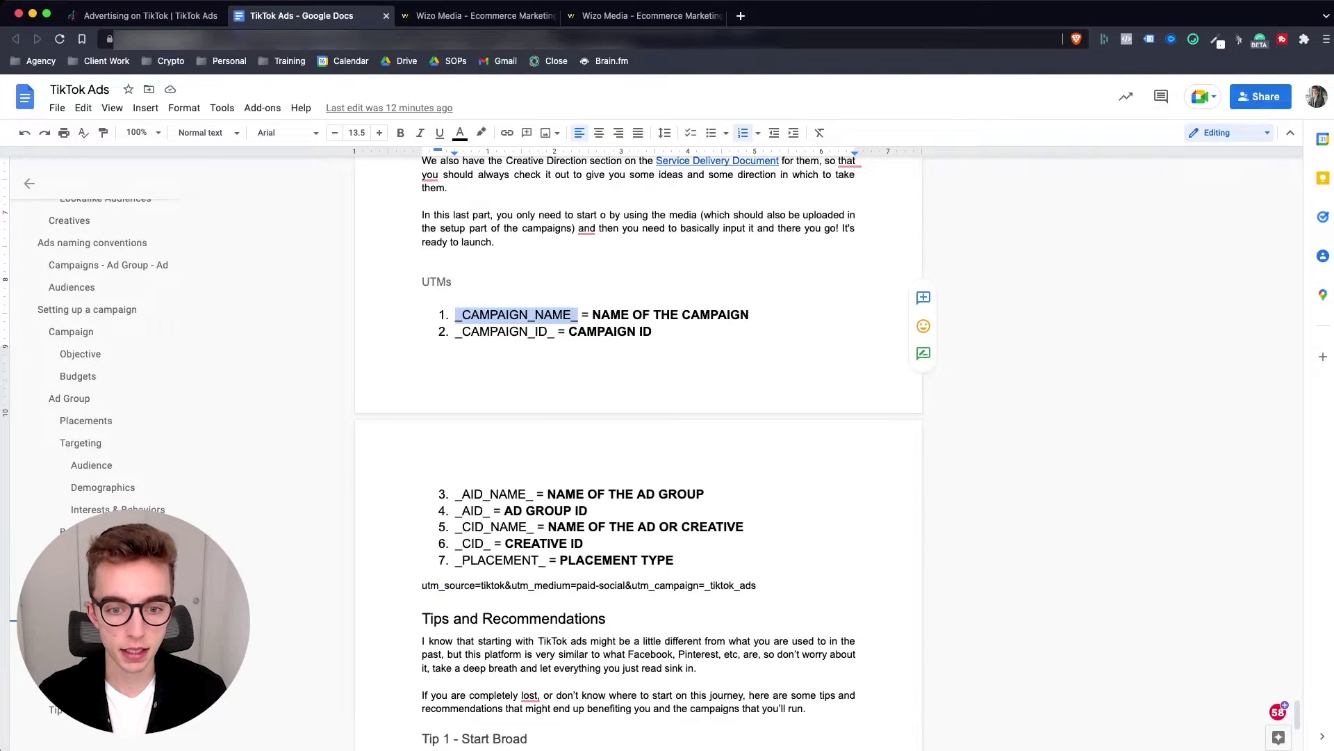
double_click(471, 494)
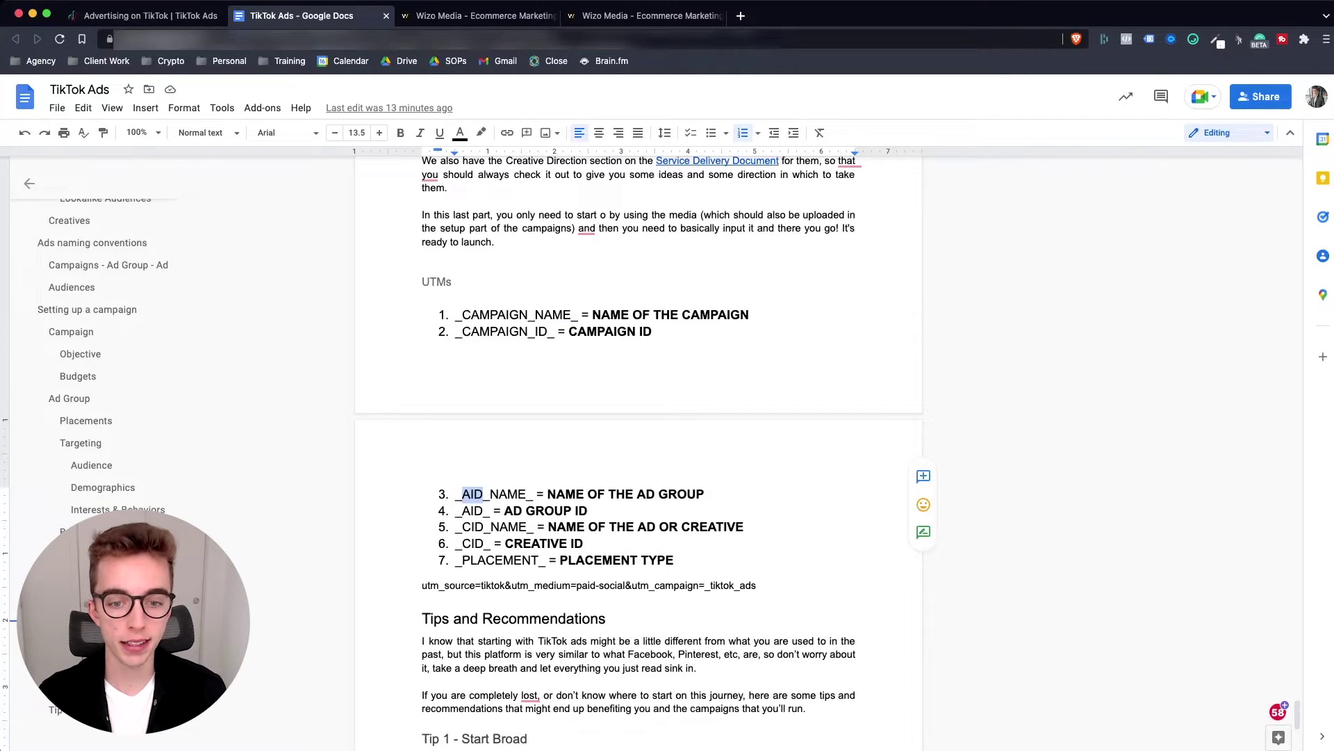
left_click_drag(462, 527, 527, 527)
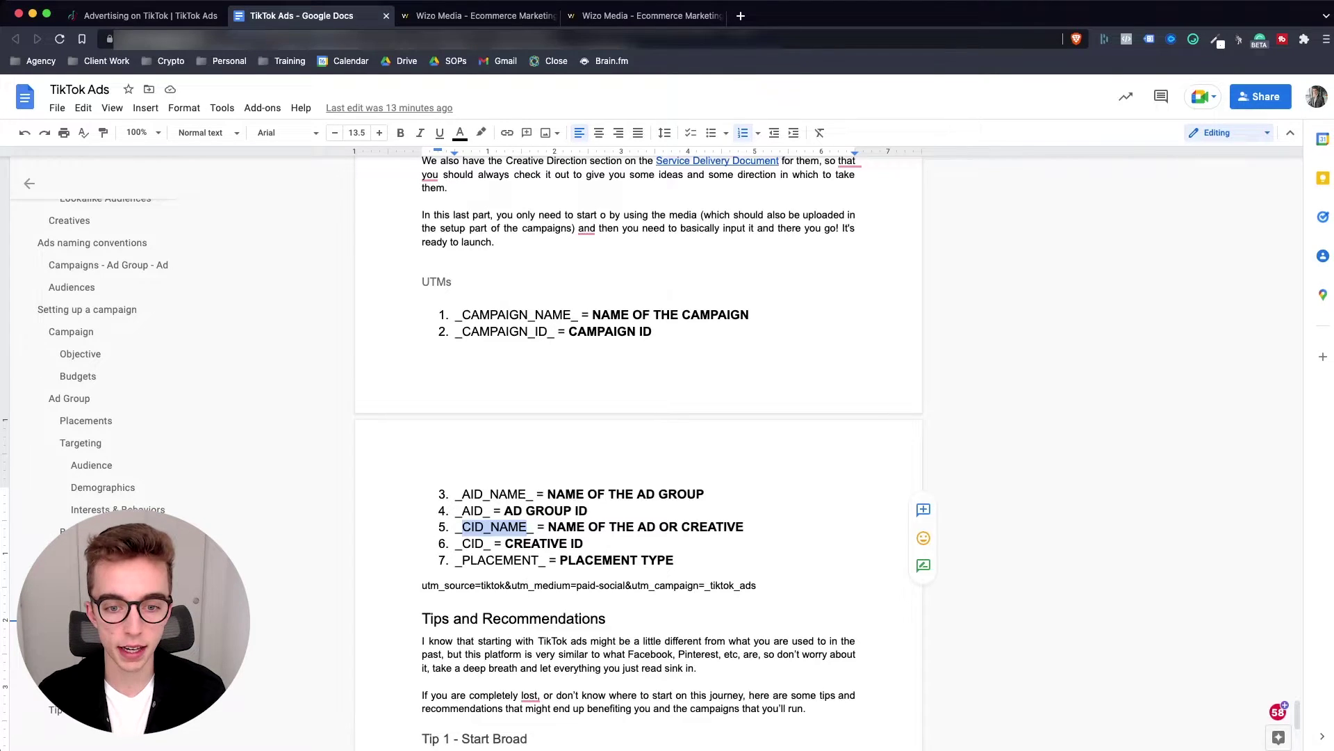
left_click_drag(455, 560, 546, 560)
Examine the utm_campaign parameter and its _tiktok_ads value in the address of the tagged Wizo Media page
left_click(643, 15)
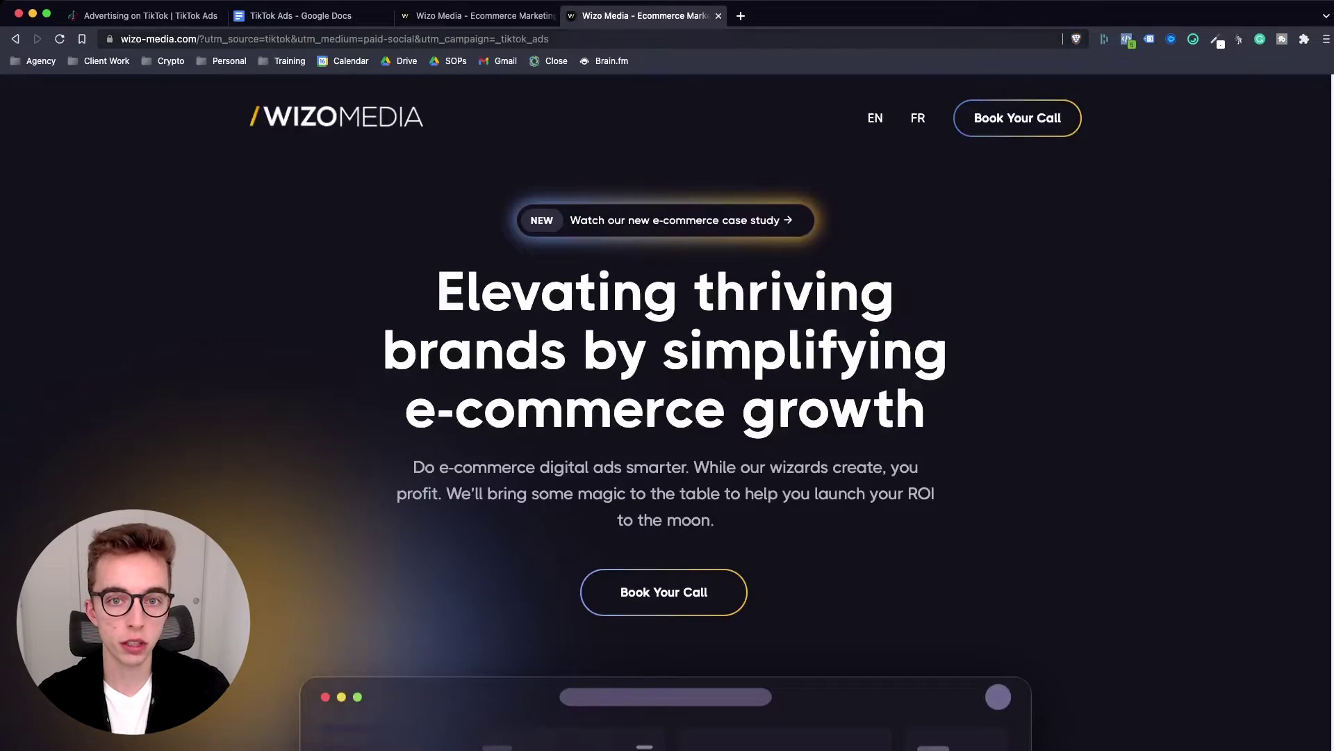
left_click(334, 39)
left_click(561, 39)
left_click_drag(548, 39, 606, 39)
left_click(580, 39)
double_click(581, 39)
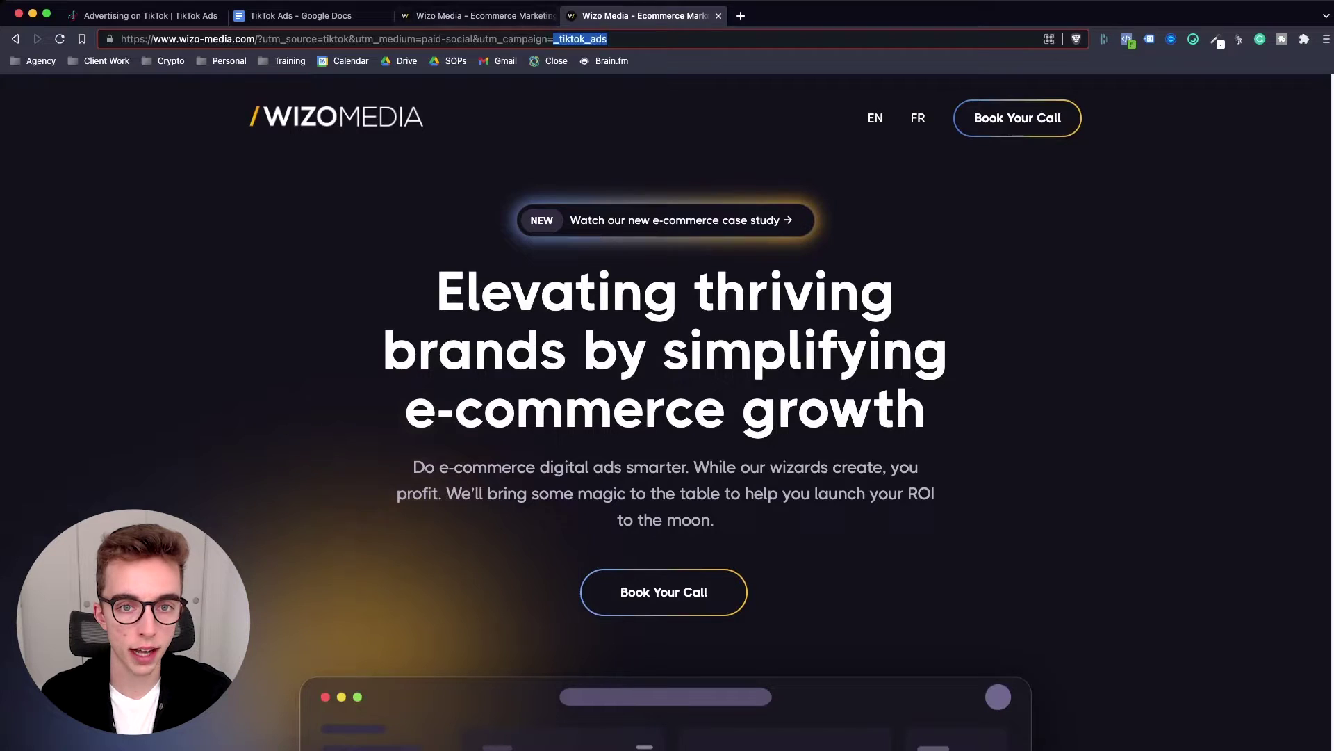
left_click_drag(534, 39, 473, 39)
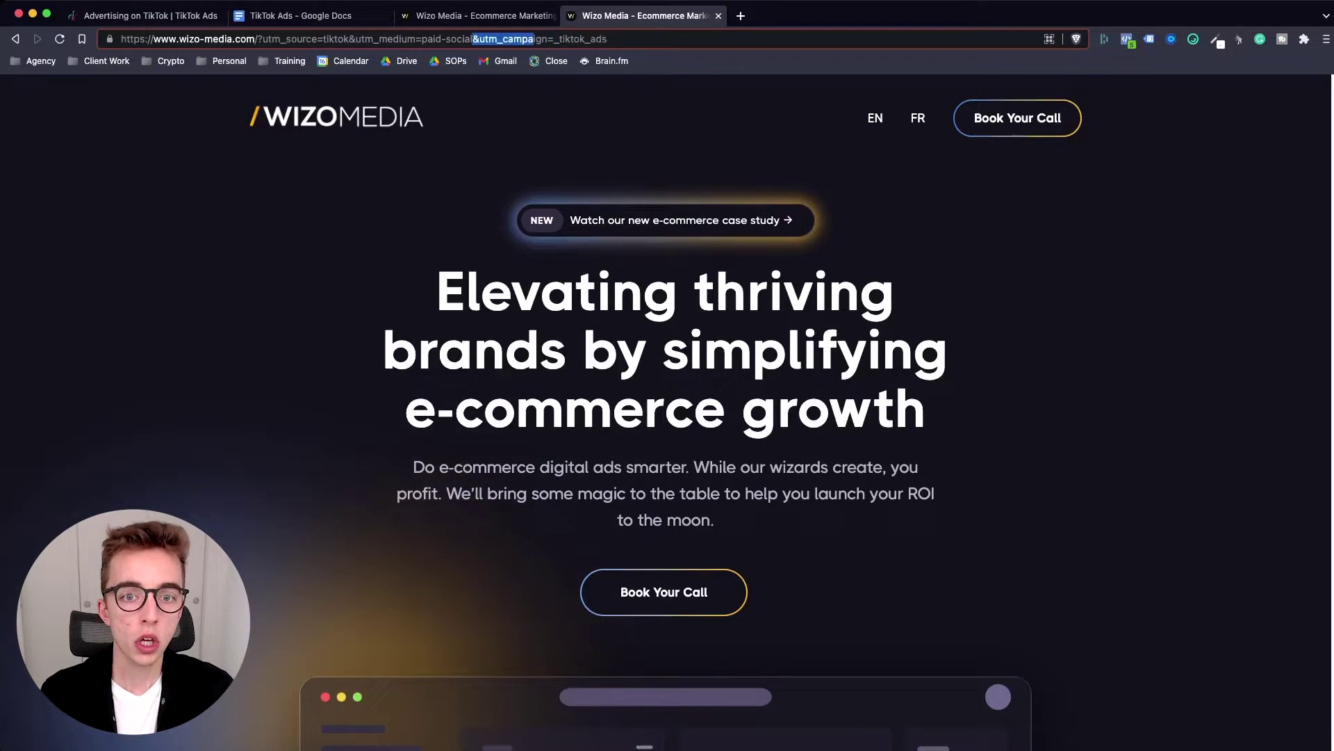
left_click(417, 39)
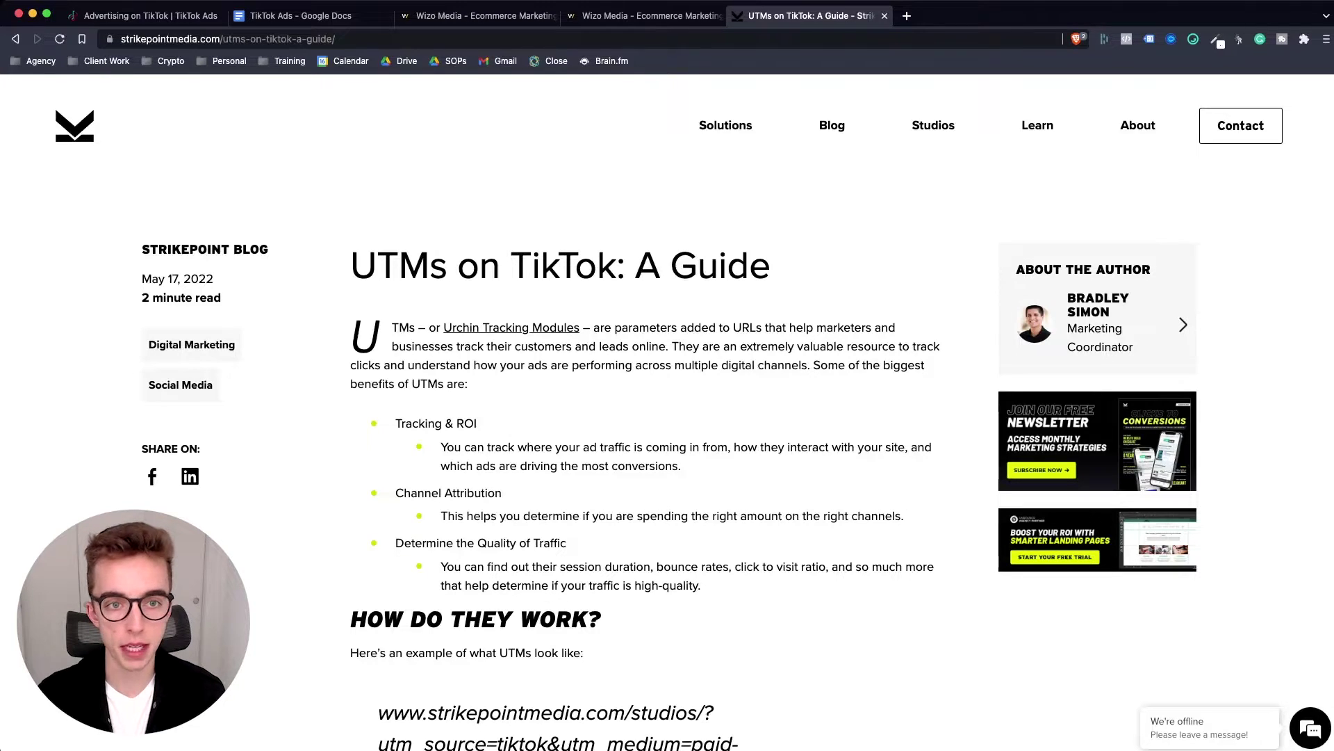
Skim Strikepoint's guide to UTMs on TikTok and open its Urchin Tracking Modules link
scroll(667, 452, "down", 2)
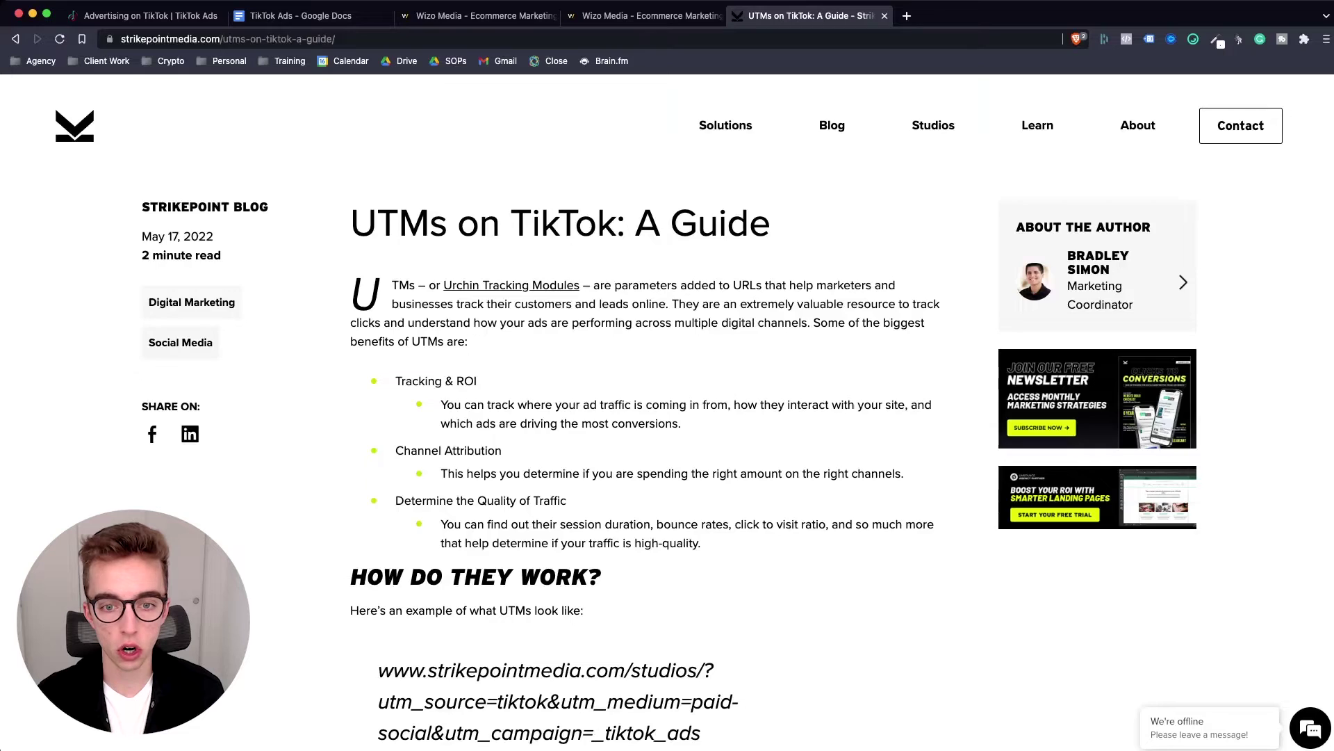
scroll(667, 410, "down", 10)
scroll(646, 410, "down", 20)
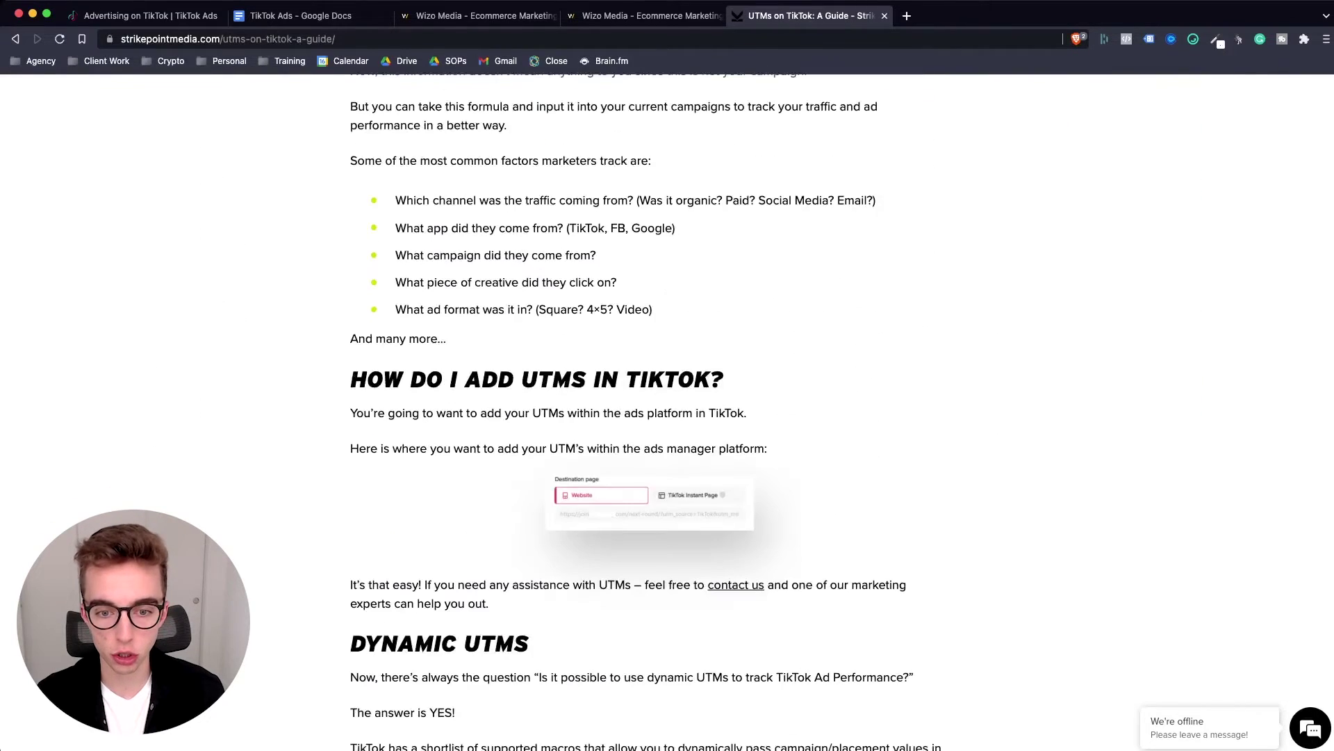
scroll(667, 410, "up", 20)
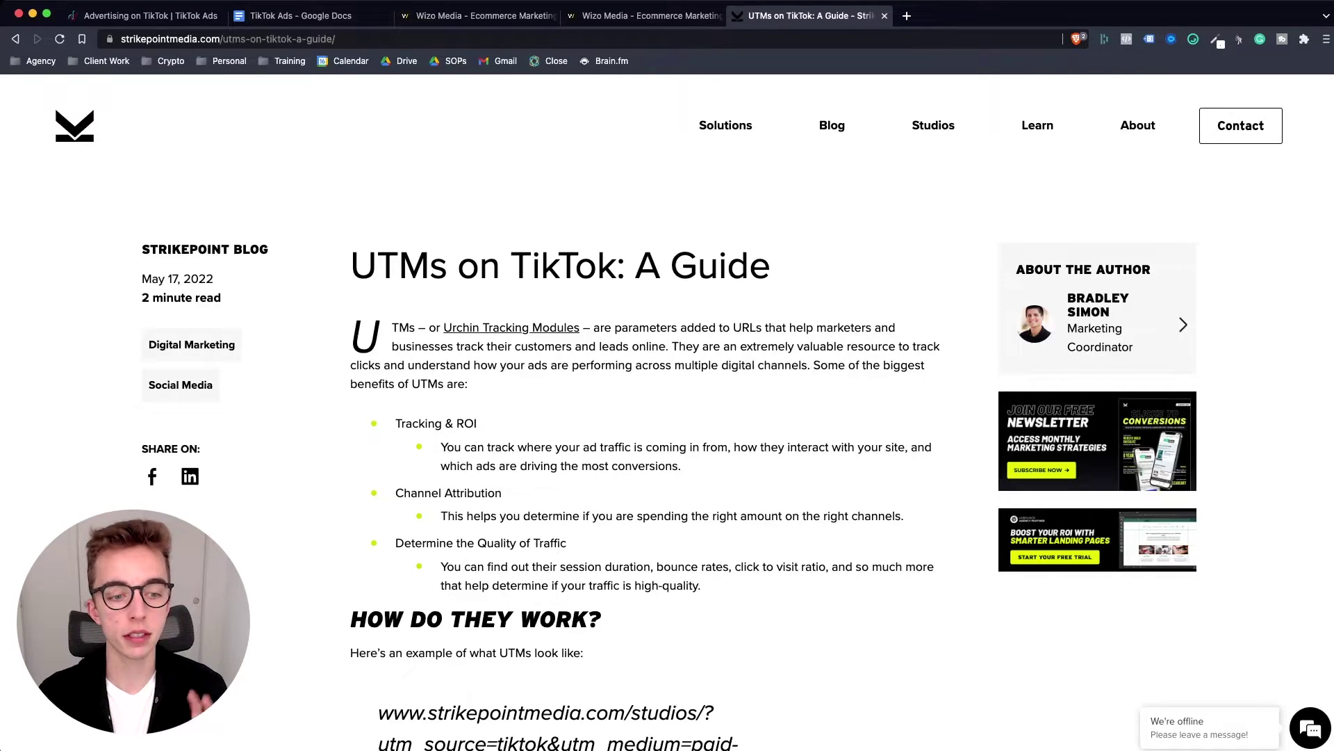
left_click(511, 327)
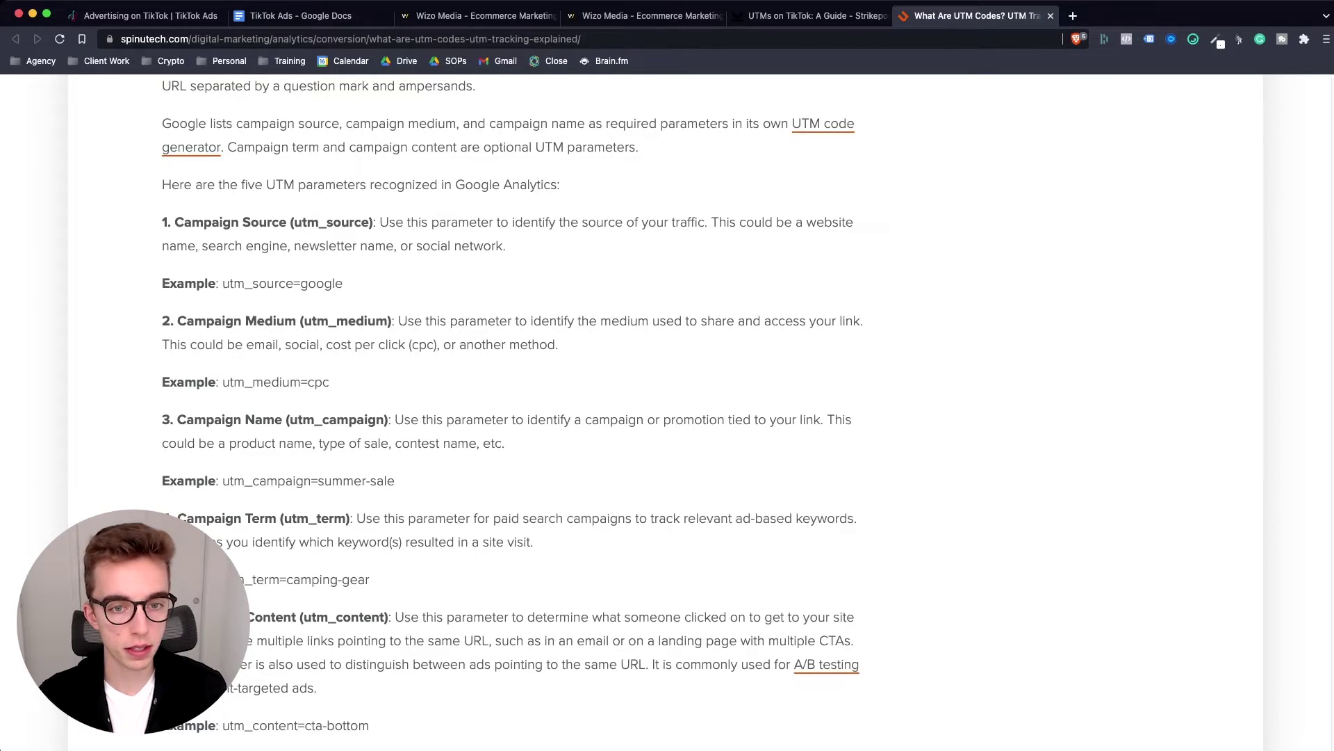
Read the Spinutech article's definitions of the Google Analytics UTM parameters, including campaign source, term and content
left_click_drag(183, 223, 272, 223)
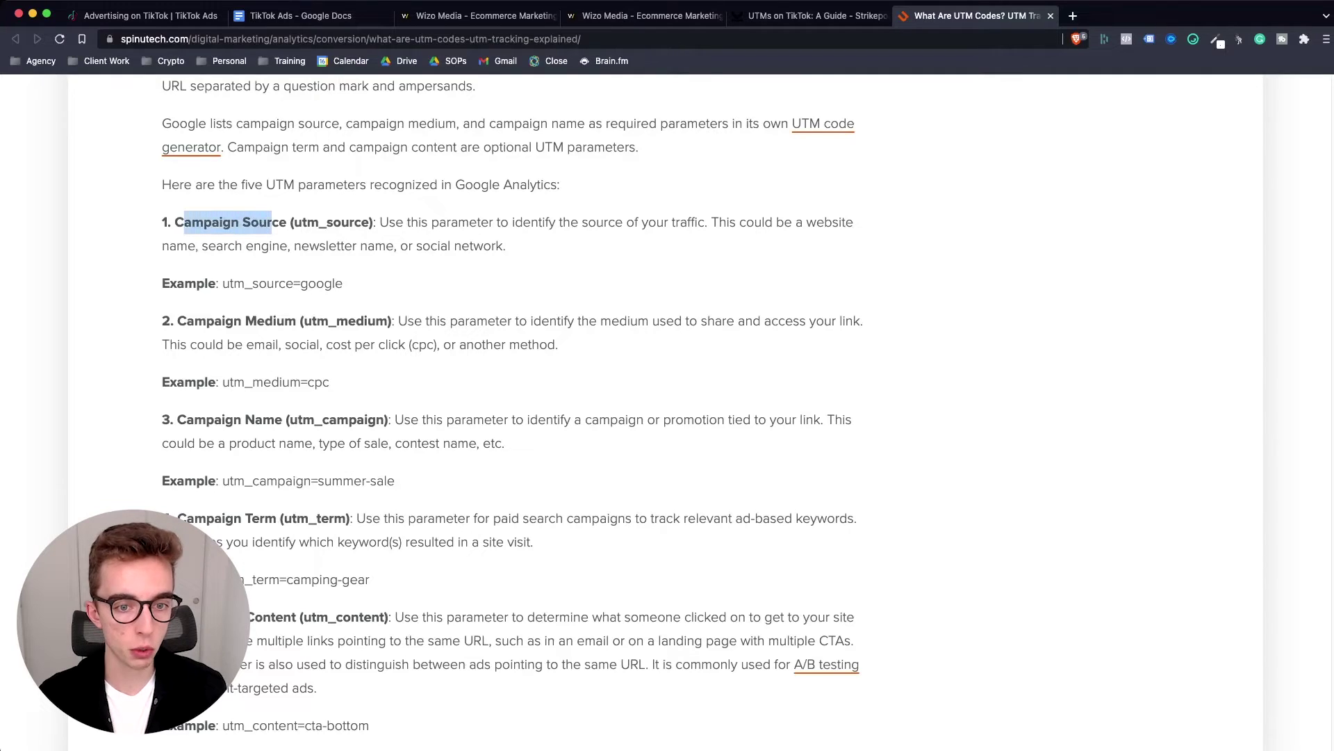
left_click_drag(178, 519, 241, 542)
left_click_drag(249, 617, 299, 617)
left_click(299, 617)
scroll(299, 617, "down", 1)
scroll(511, 410, "up", 1)
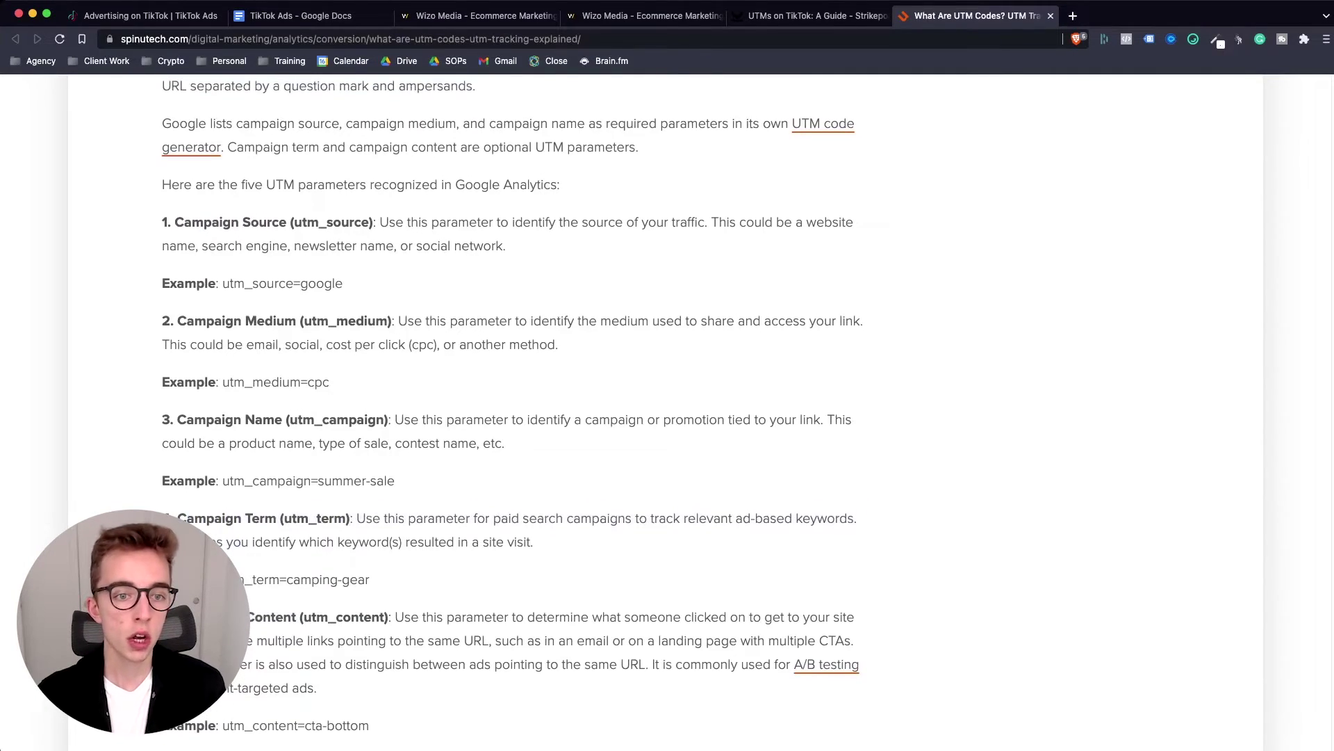
left_click_drag(184, 222, 328, 223)
left_click(327, 223)
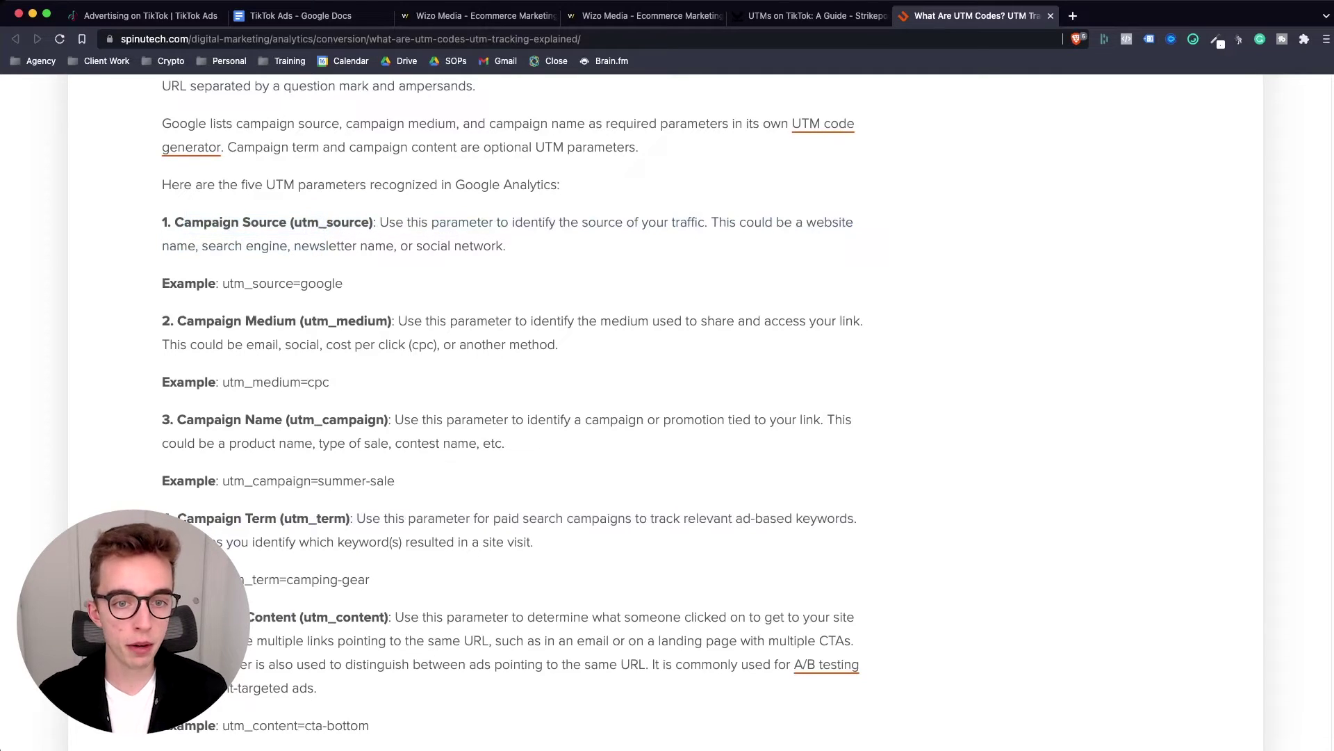
Compare the article's utm_source=google example and Campaign Source definition with the utm_source parameter in the tagged Wizo Media address
left_click(301, 15)
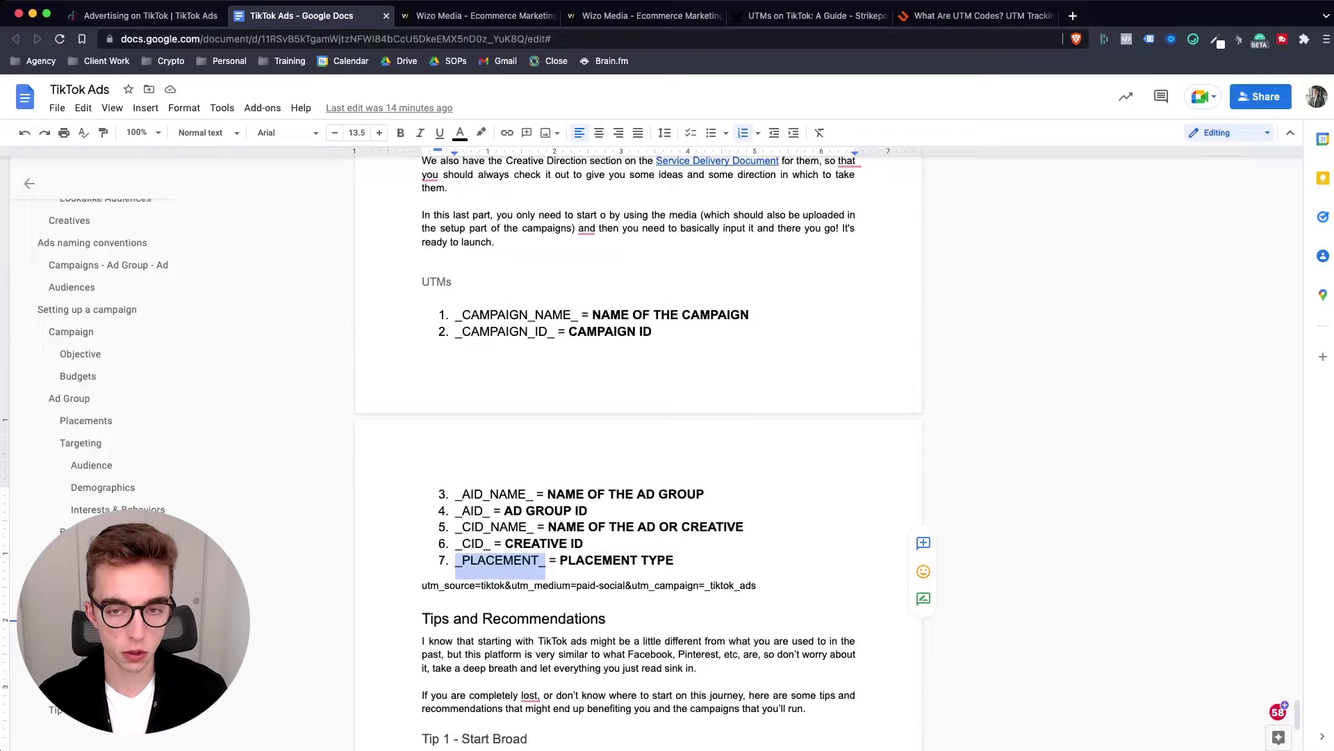
left_click(973, 16)
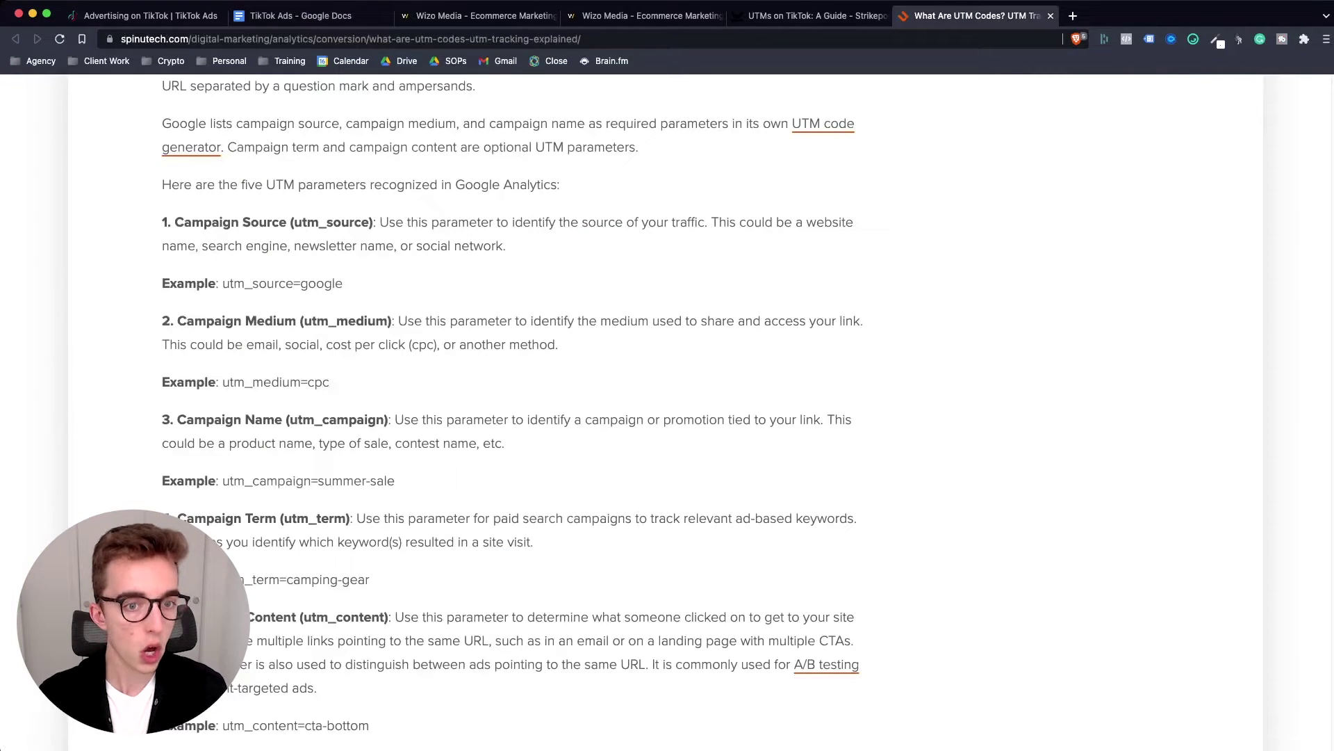
left_click_drag(223, 283, 342, 284)
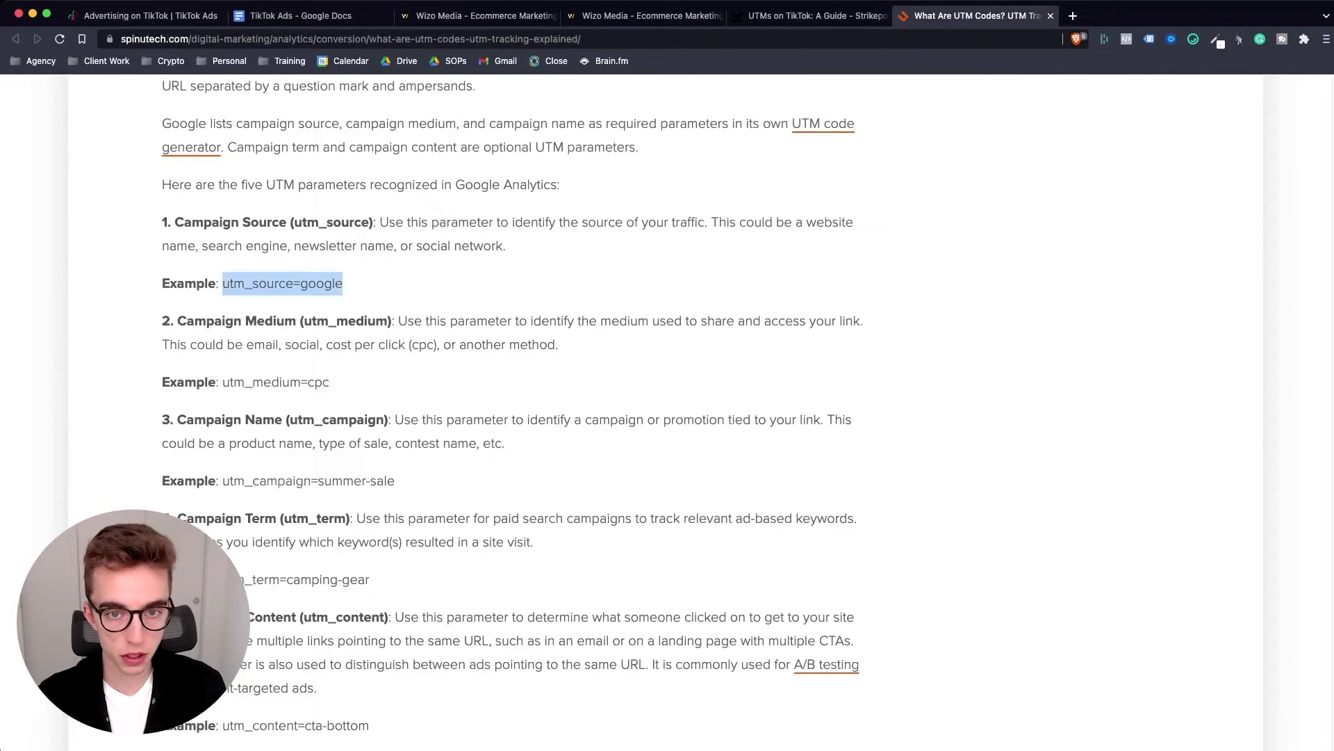
left_click(636, 15)
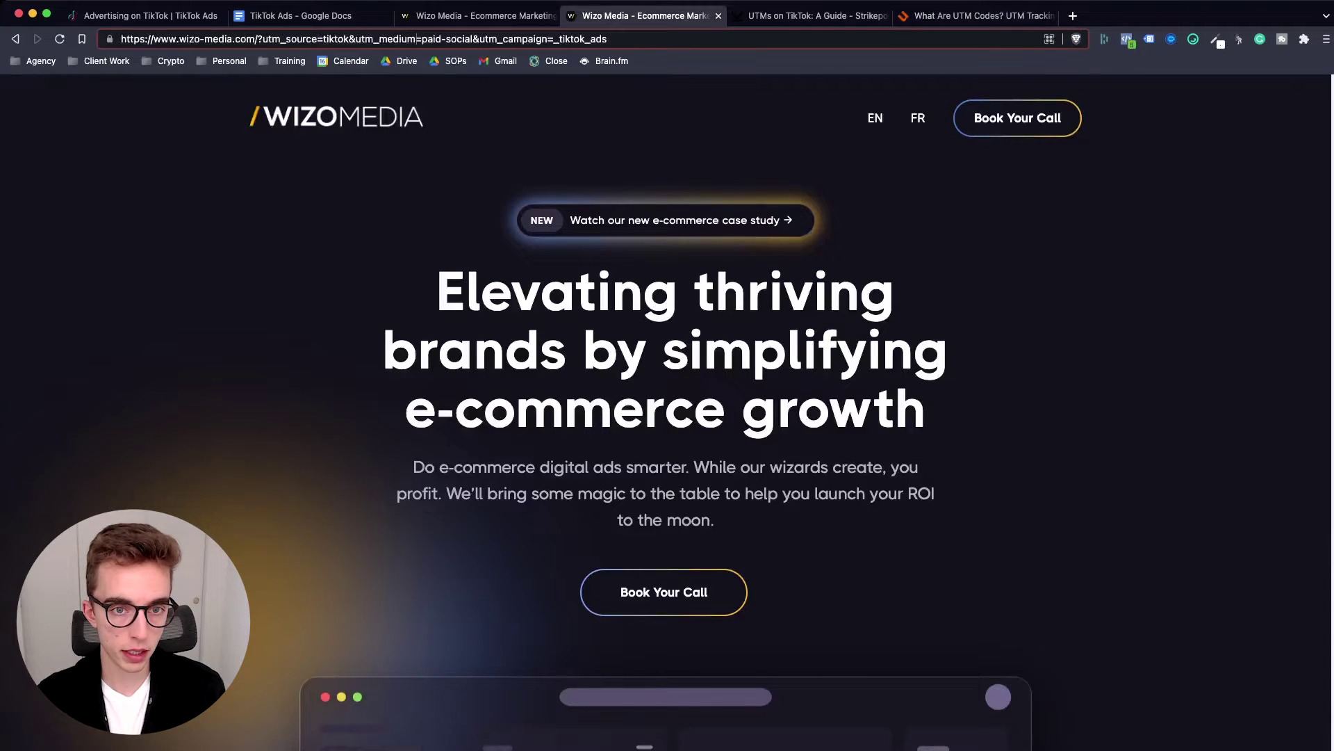
left_click_drag(262, 39, 319, 39)
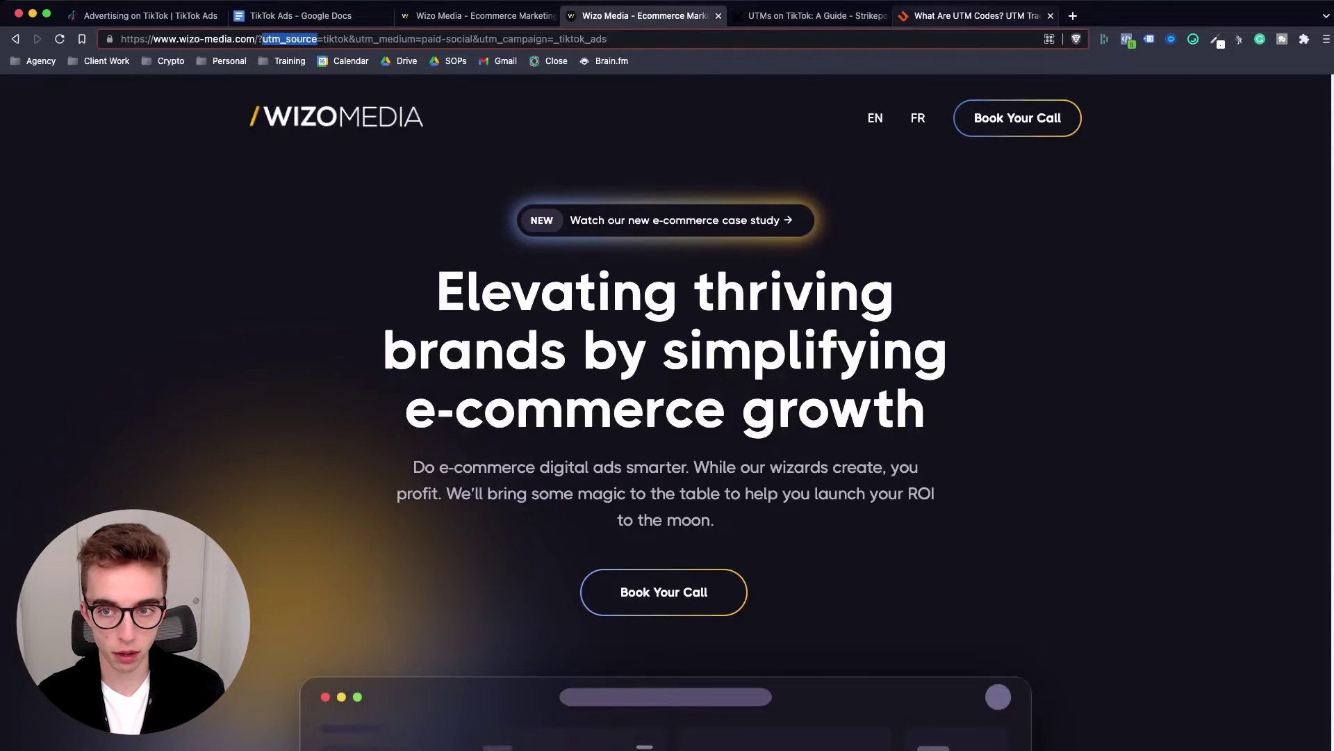
left_click(973, 15)
left_click_drag(251, 222, 342, 222)
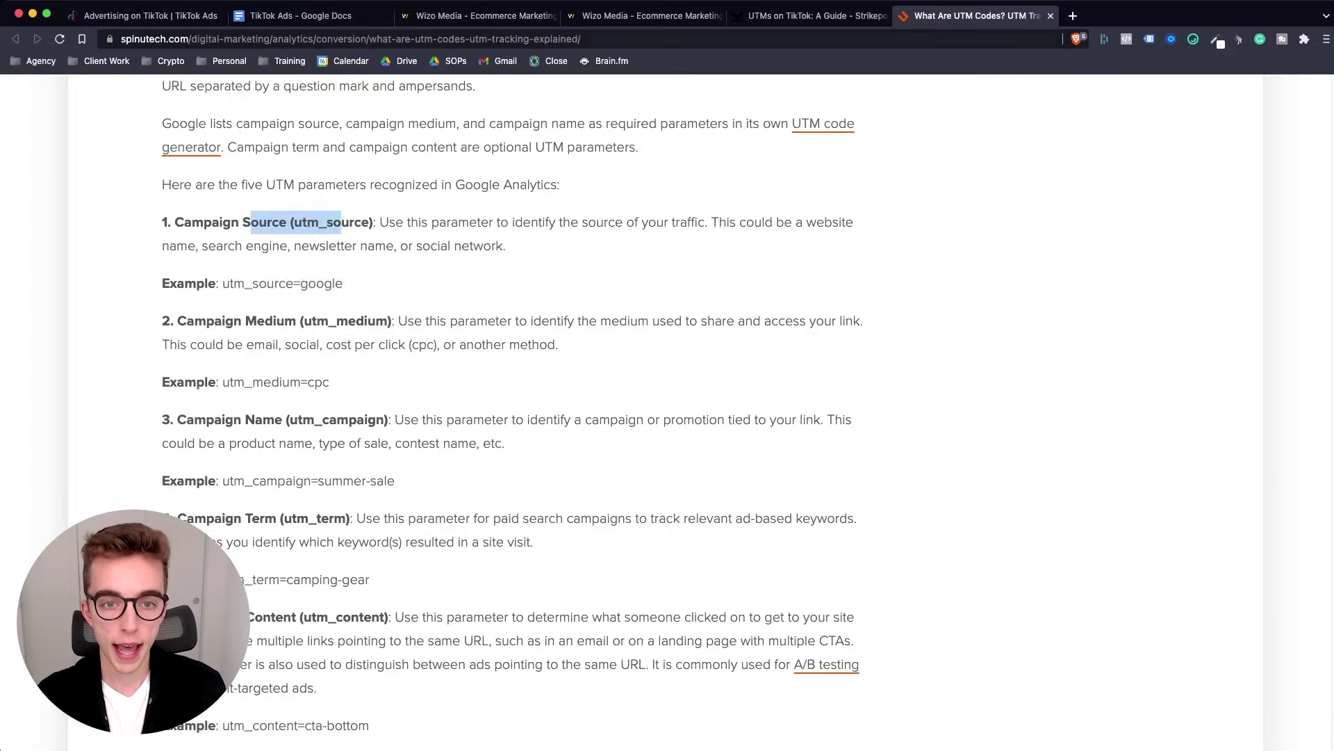
Return to the tagged Wizo Media page and examine the tiktok value assigned to utm_source
left_click(813, 16)
left_click(643, 16)
left_click(480, 15)
left_click(643, 15)
left_click_drag(323, 39, 349, 39)
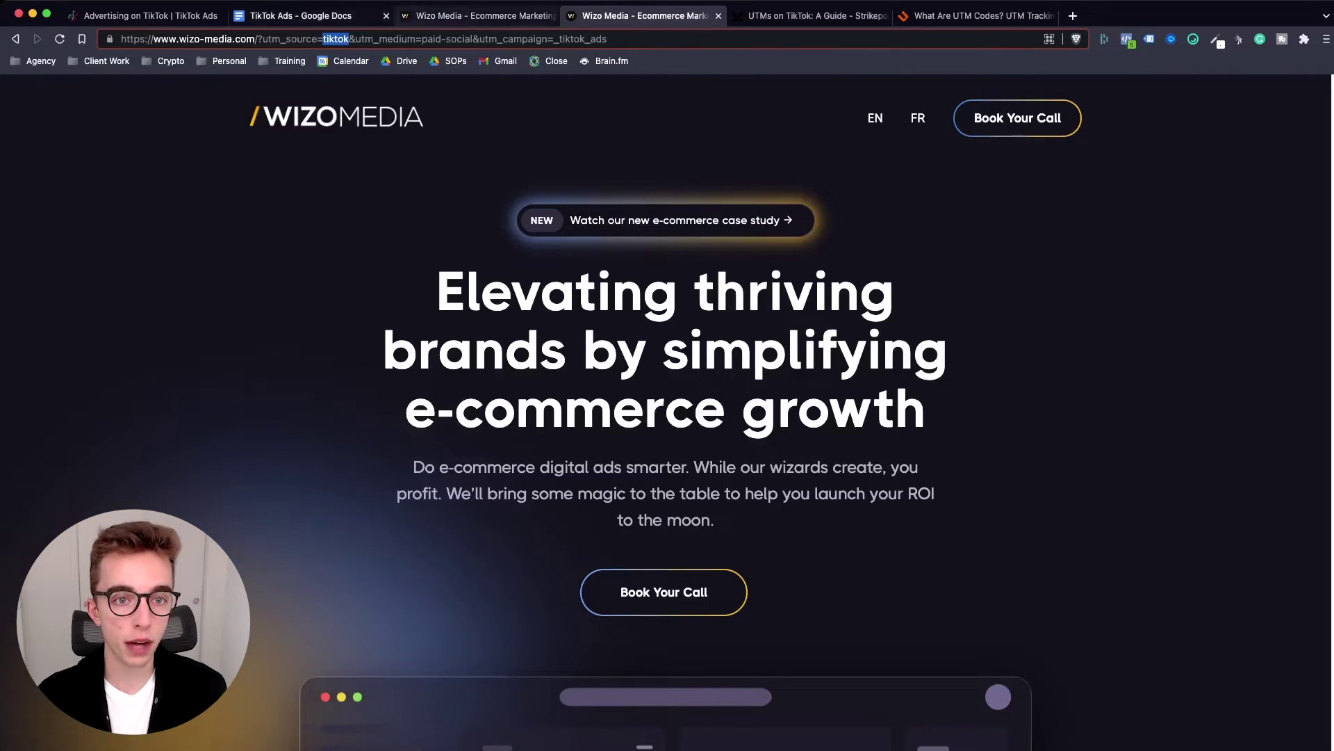
Compare the plain and tagged Wizo Media addresses, recheck the tiktok source value, and return to the document's UTM list
left_click(301, 15)
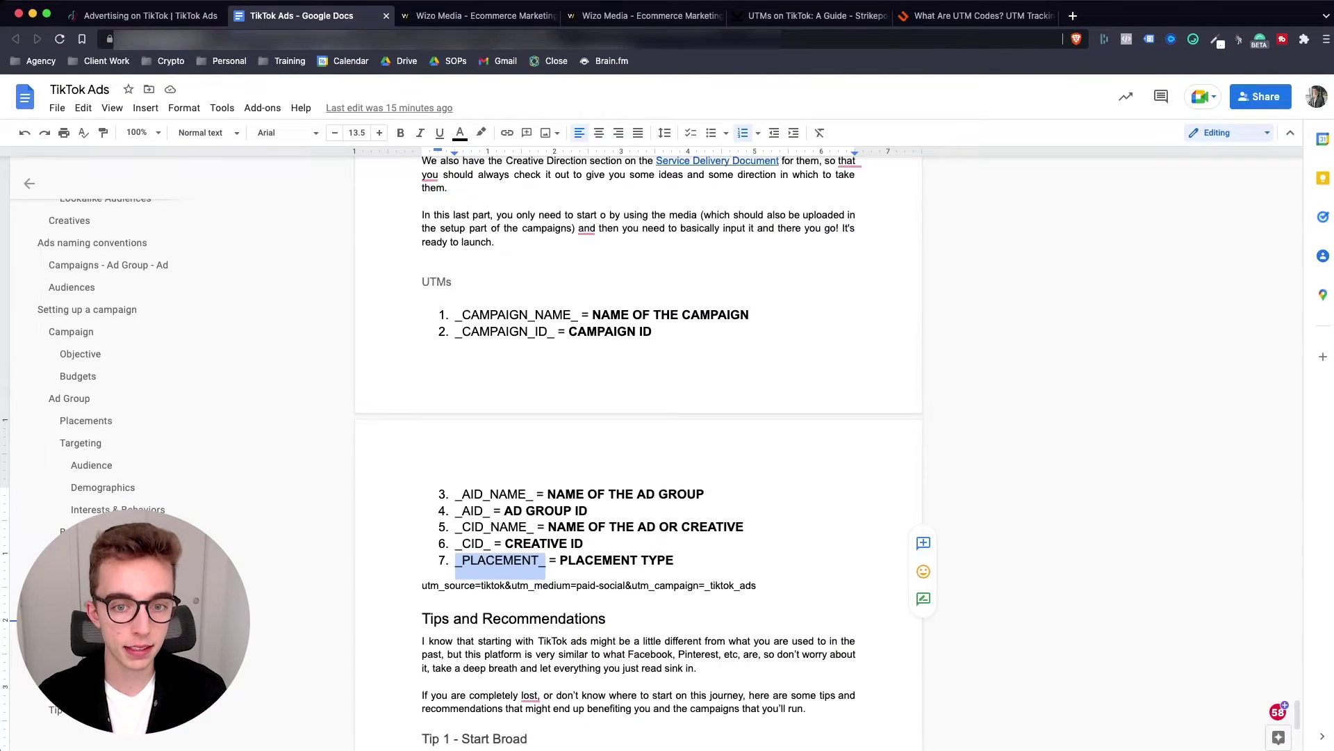
left_click(472, 15)
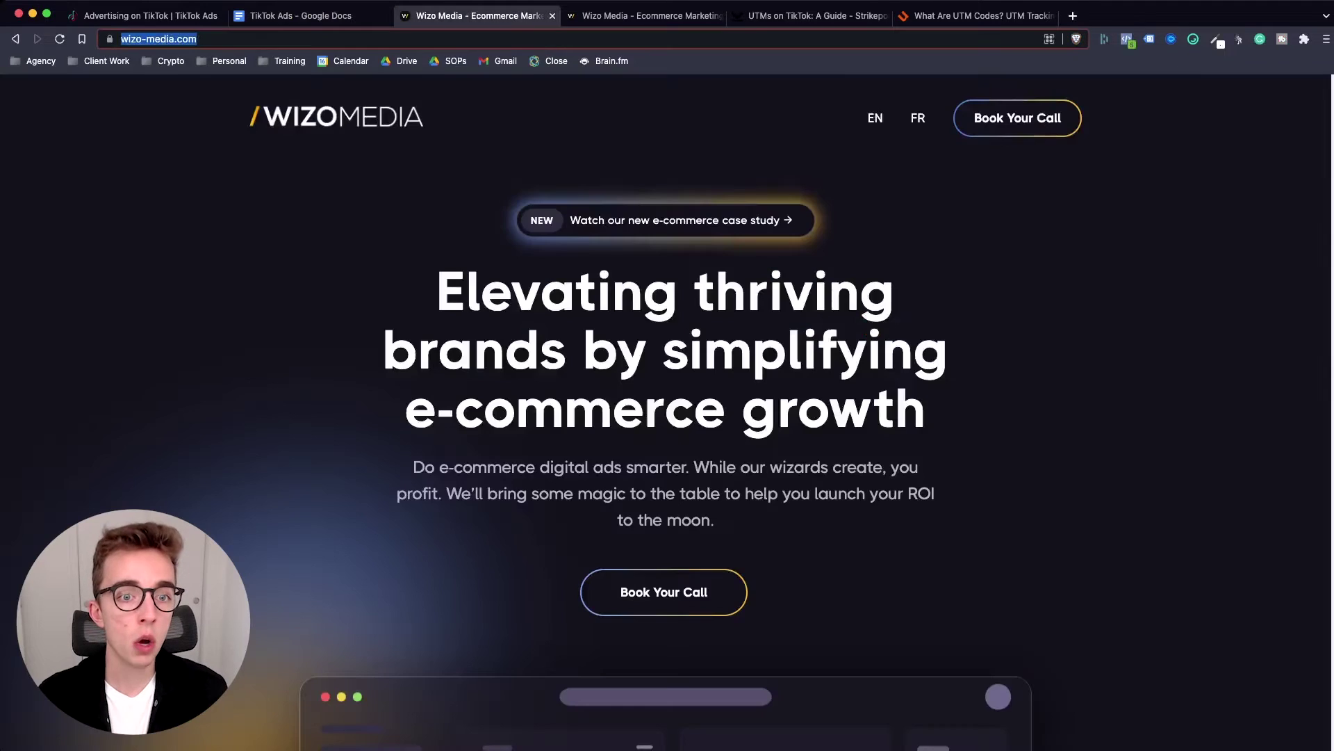
key("ctrl+Tab")
left_click(281, 39)
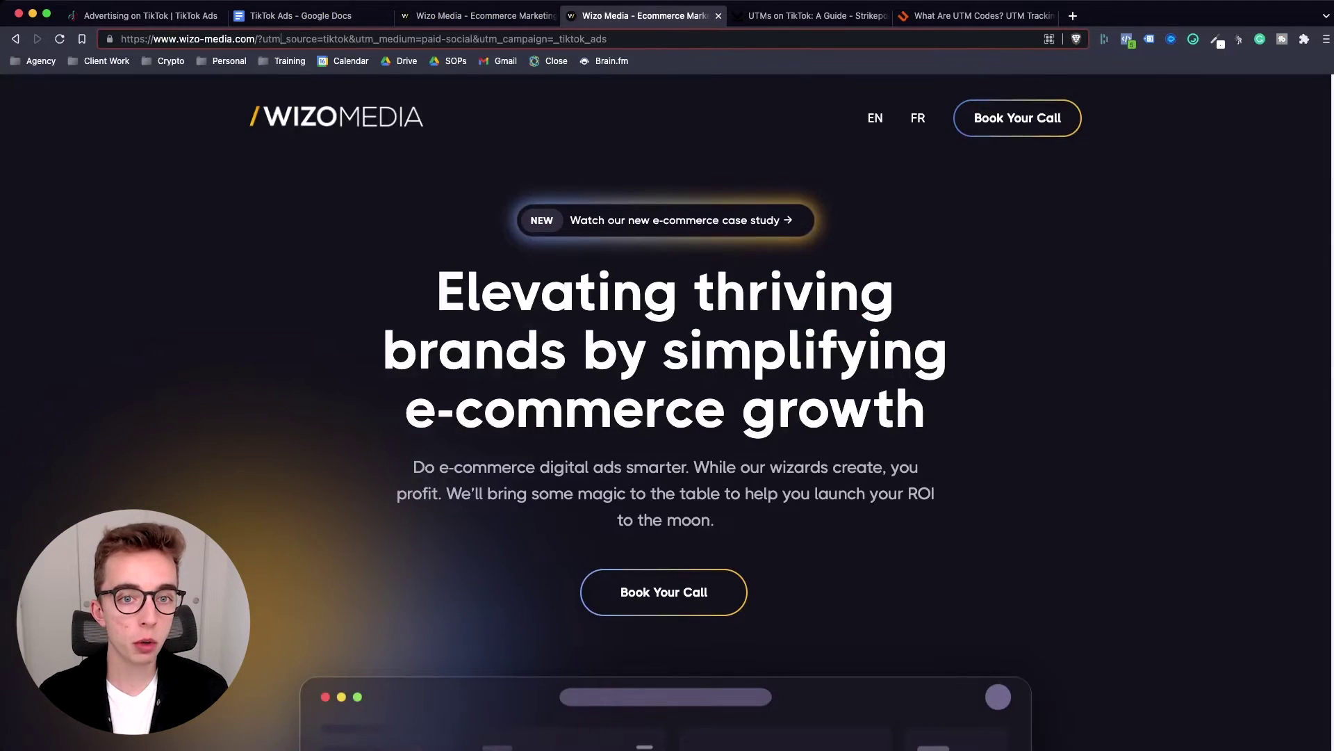
left_click_drag(322, 39, 349, 39)
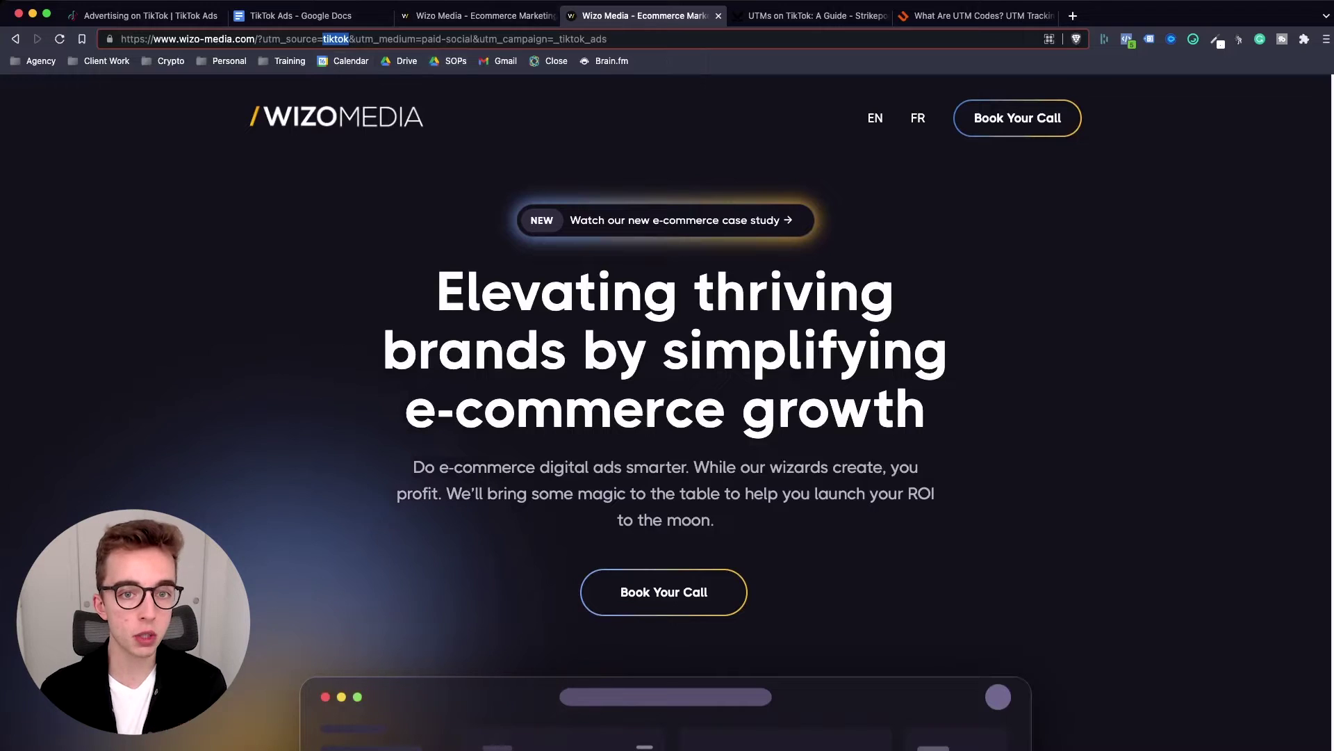
left_click(389, 39)
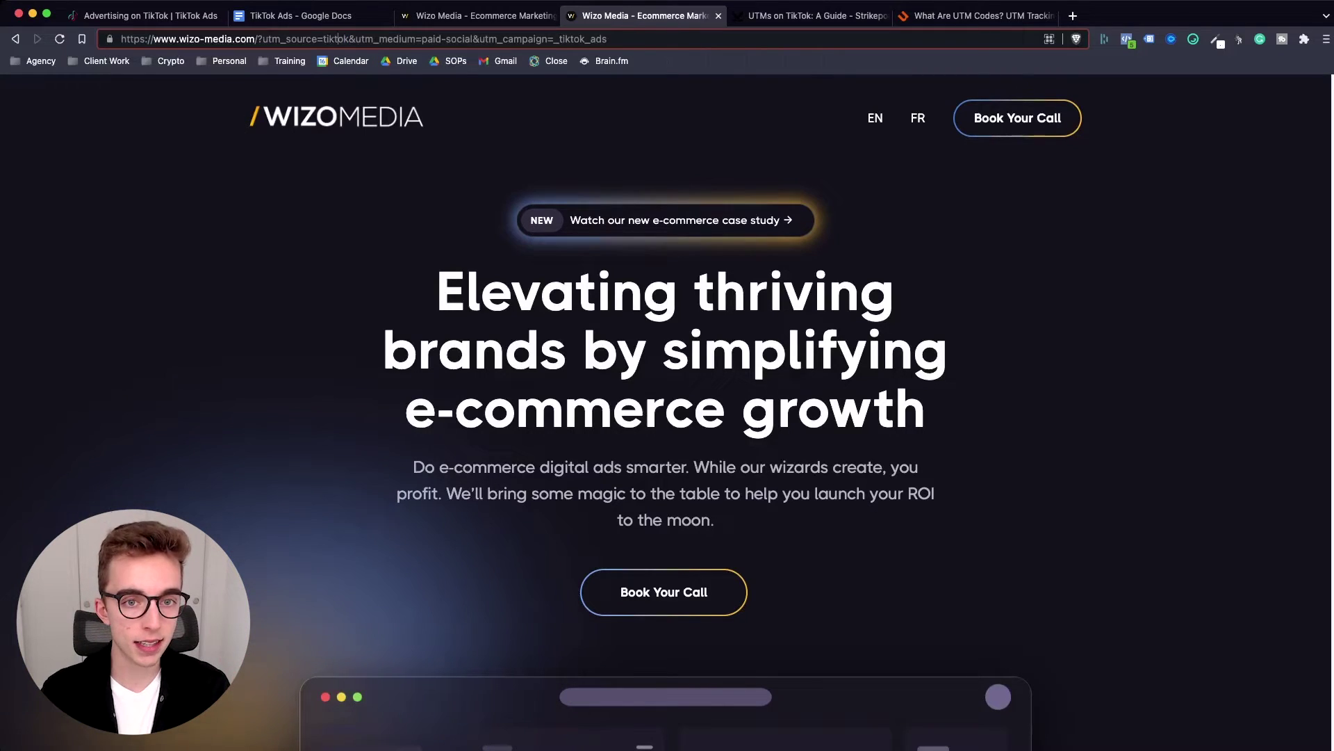
left_click_drag(350, 39, 322, 39)
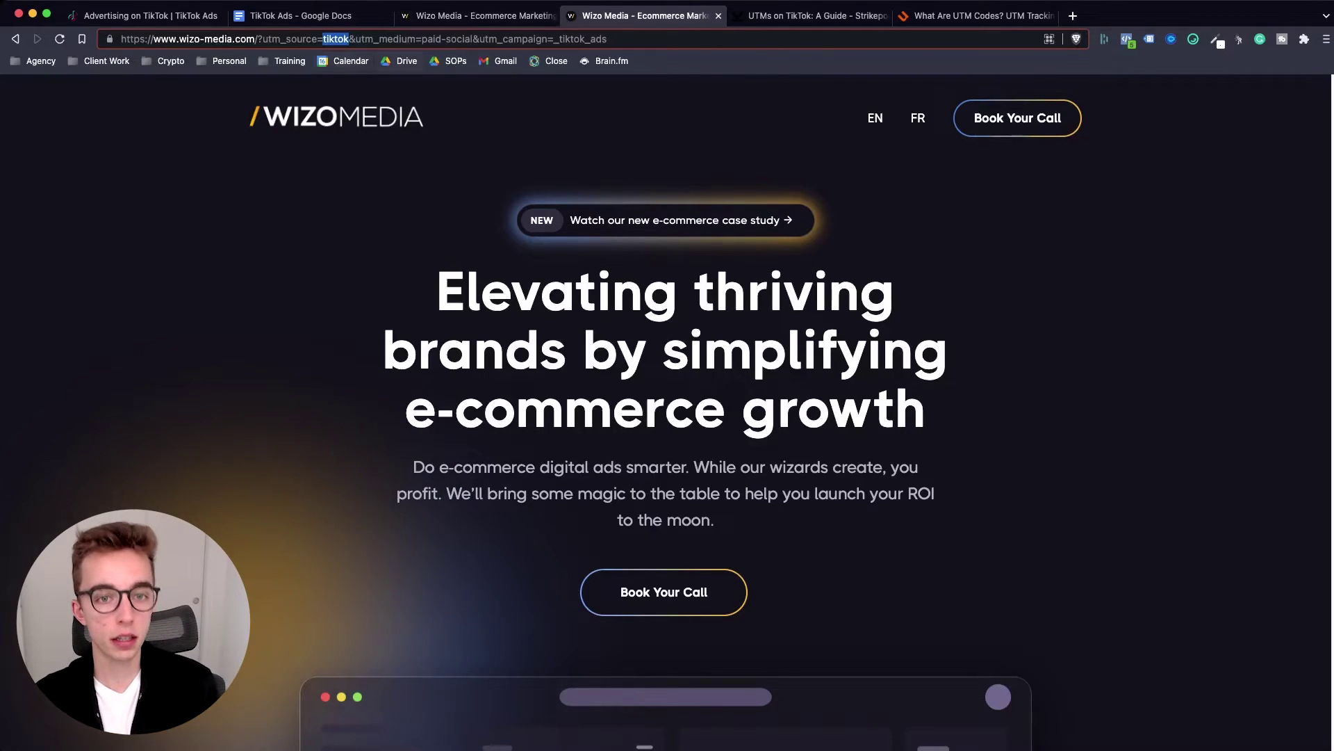
left_click(311, 15)
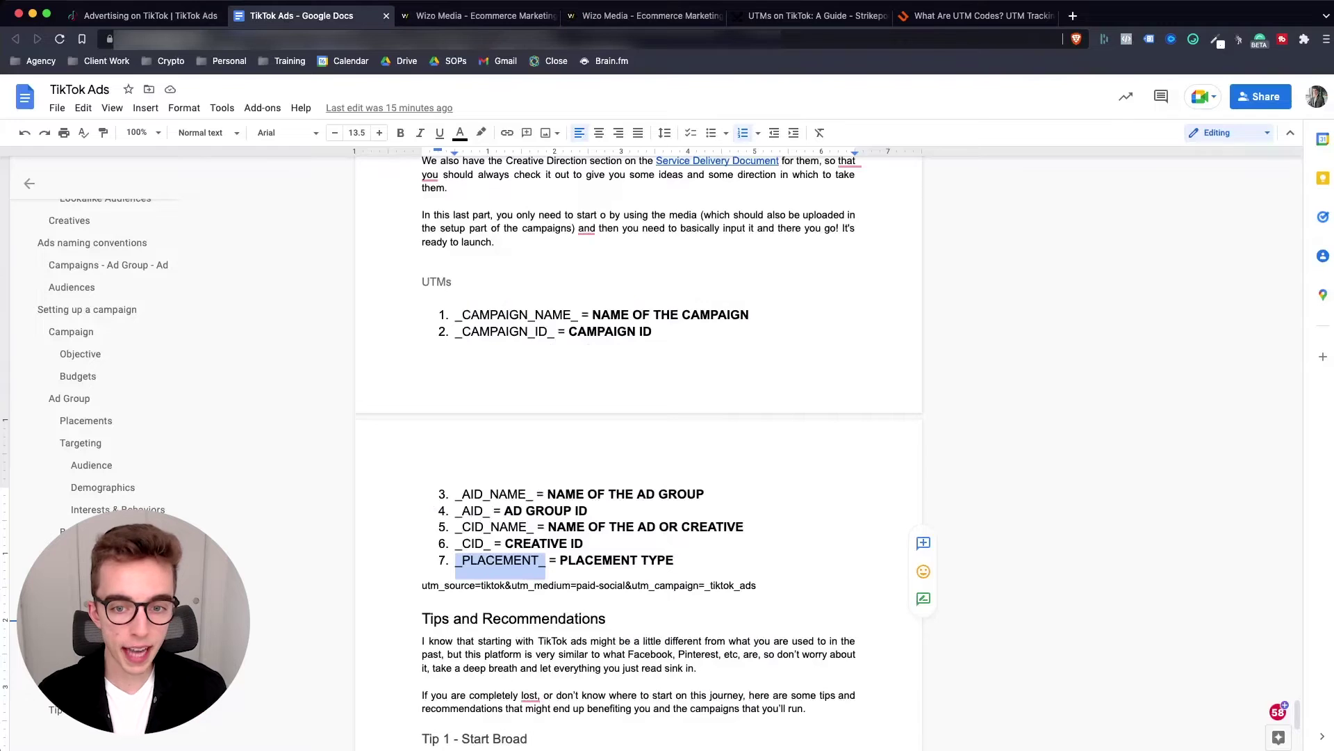